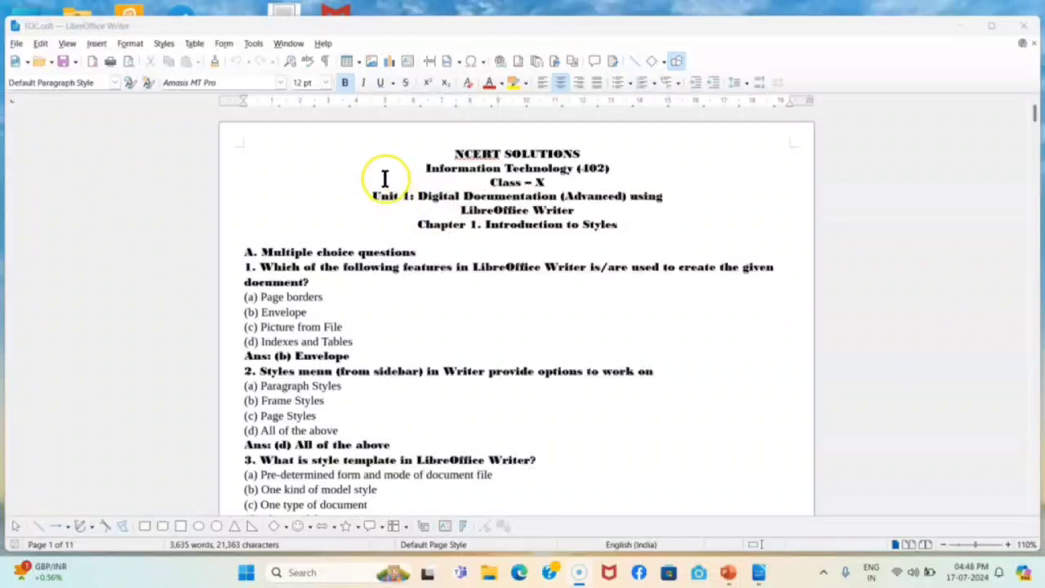
Apply Heading 1 to both lines of the Unit 1 title
left_click_drag(371, 196, 558, 197)
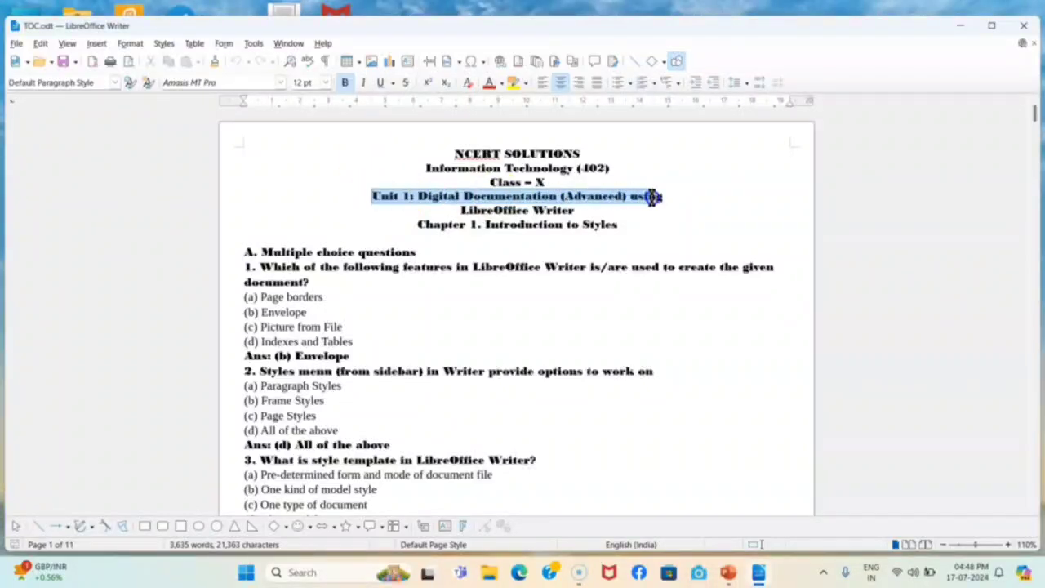
left_click_drag(651, 197, 658, 206)
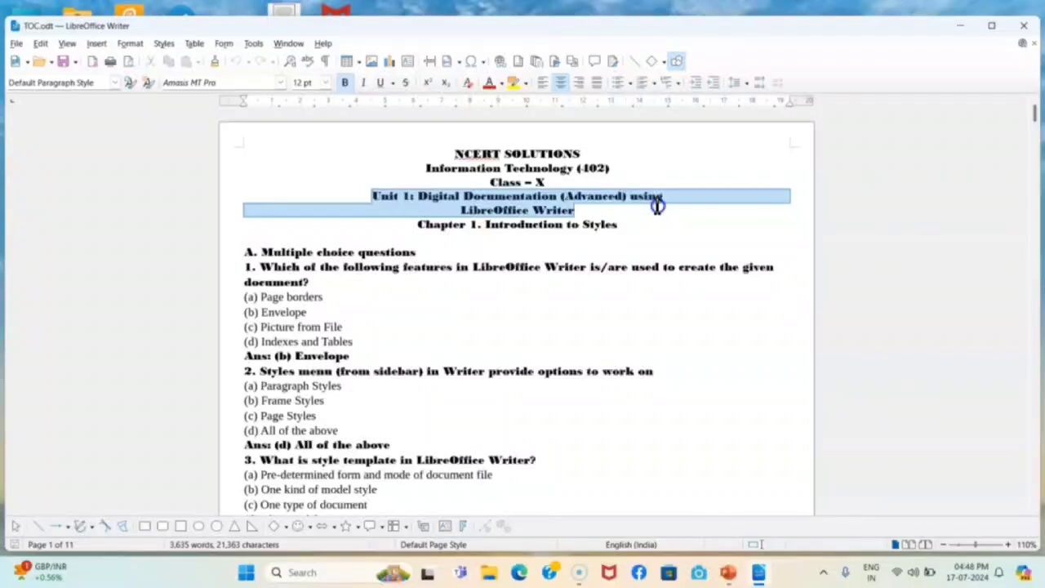
left_click(509, 226)
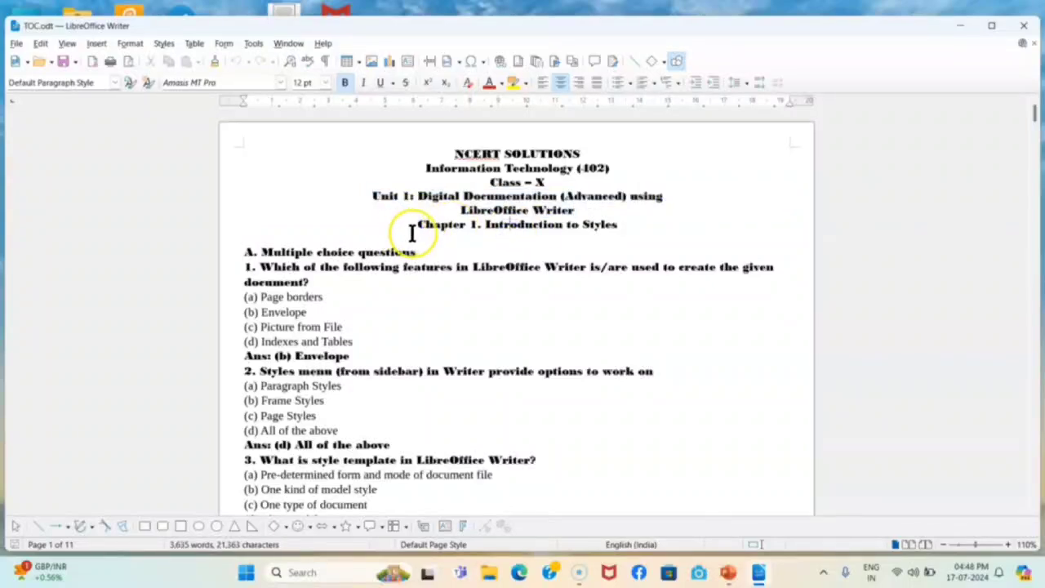
double_click(441, 225)
left_click(602, 226, "shift")
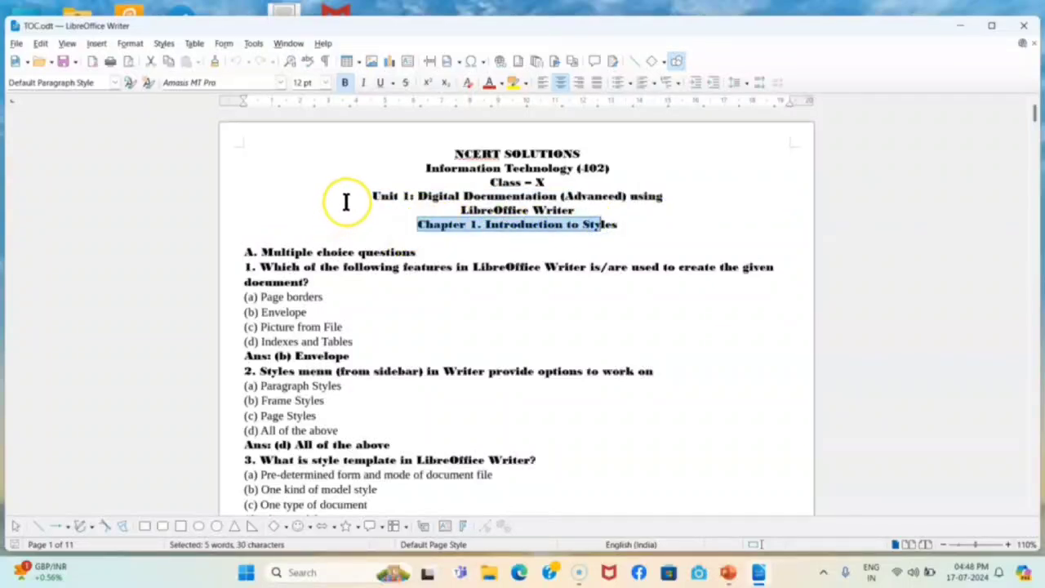
left_click_drag(373, 196, 726, 189)
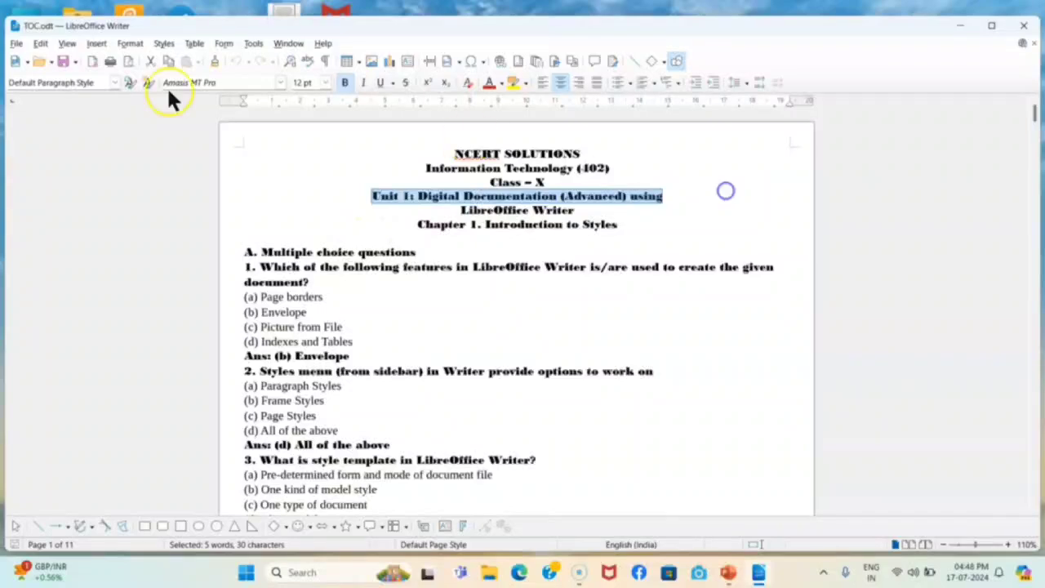
left_click(371, 194)
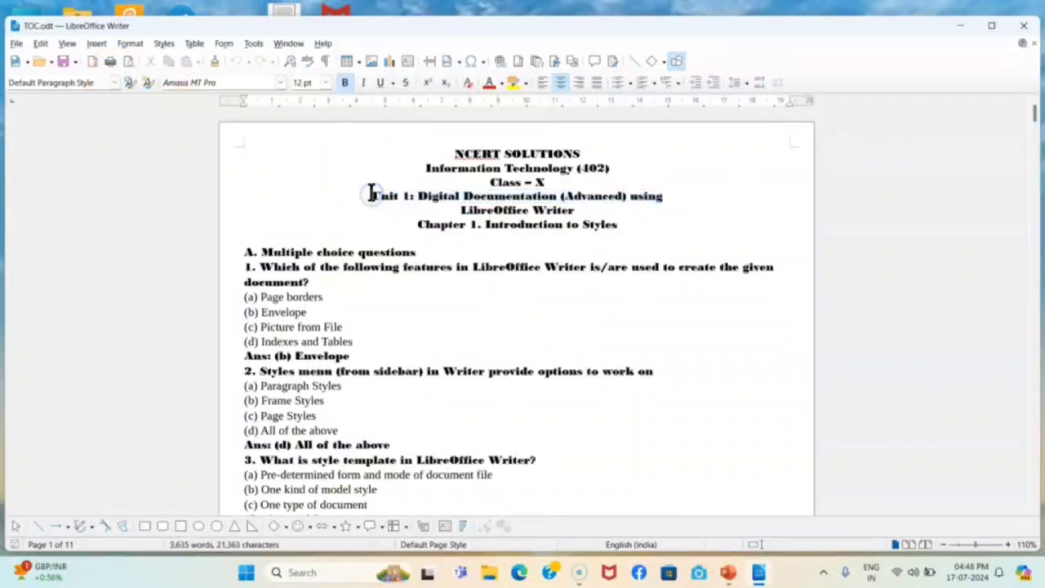
left_click_drag(371, 195, 589, 210)
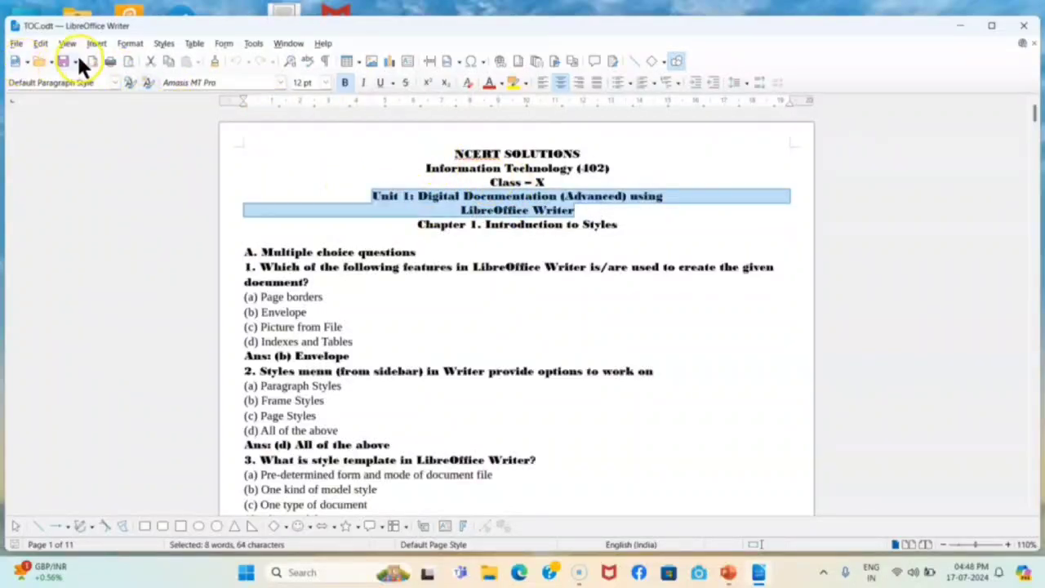
left_click(115, 84)
left_click(81, 186)
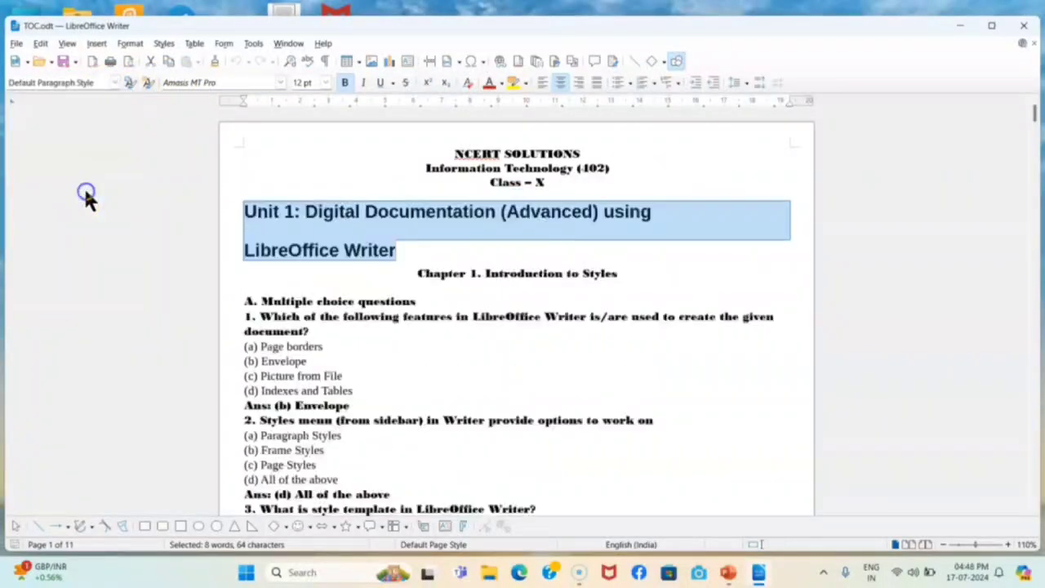
Style 'Chapter 1. Introduction to Styles' as Heading 2
left_click(480, 298)
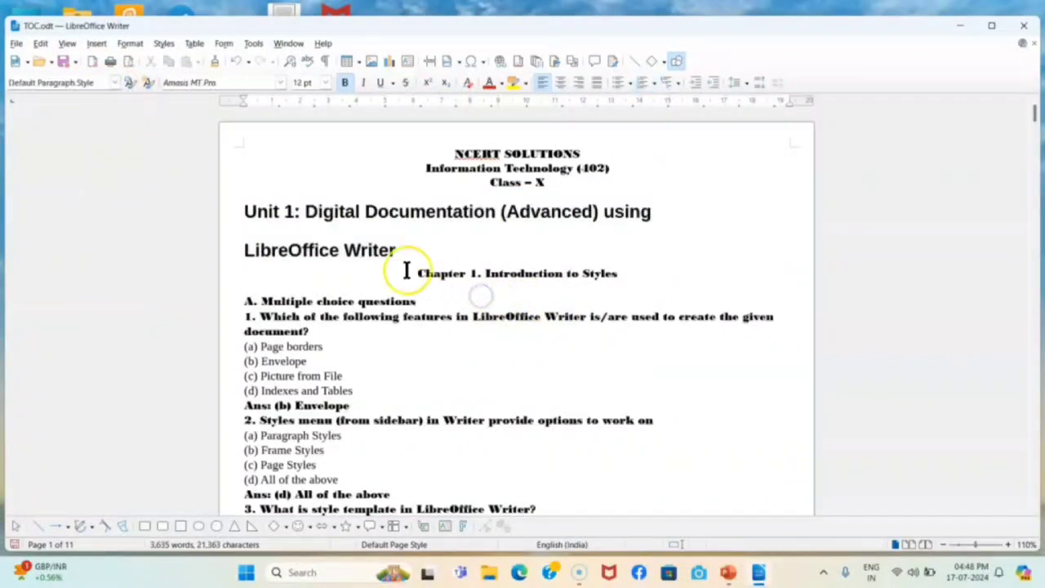
left_click_drag(418, 274, 608, 276)
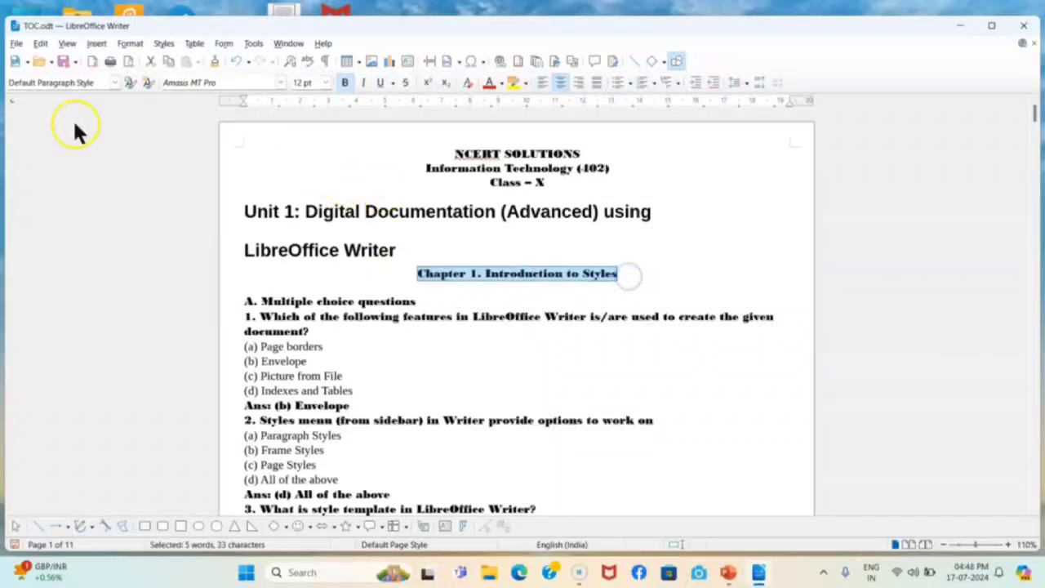
left_click(111, 83)
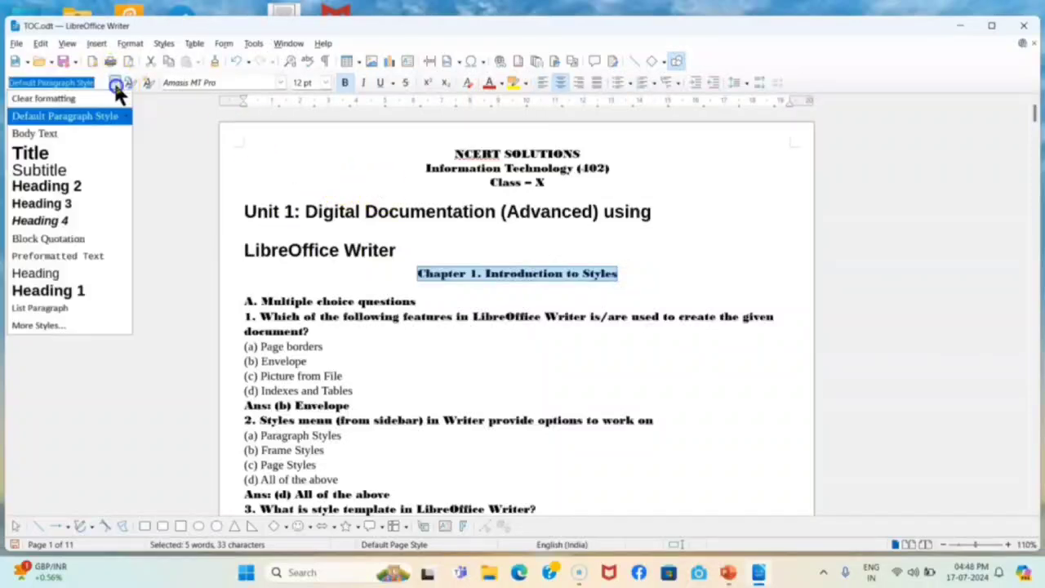
left_click(74, 189)
left_click(362, 354)
scroll(367, 371, "down", 3)
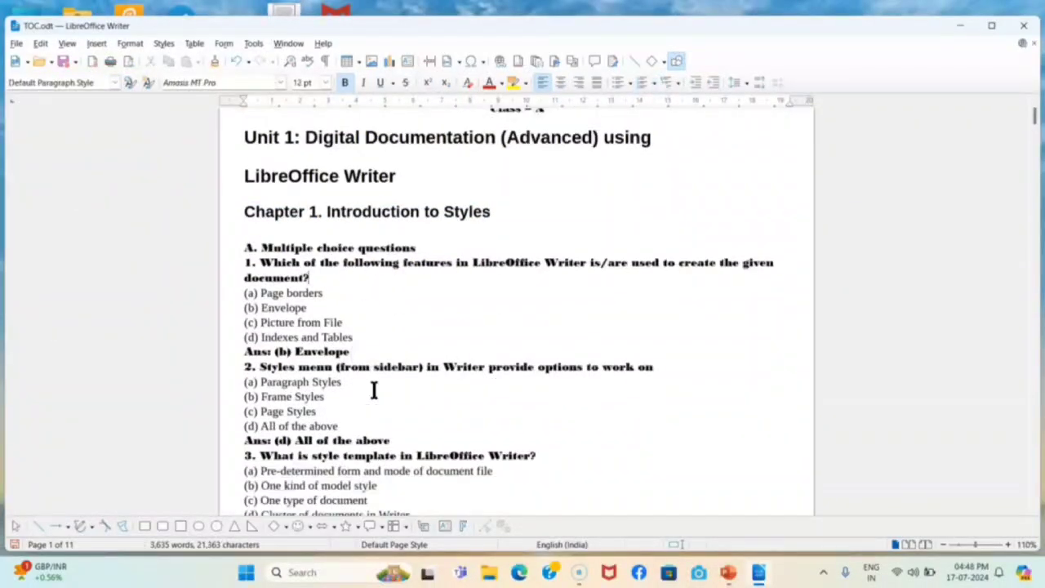
left_click(314, 240)
Apply Heading 3 to 'A. Multiple choice questions' and 'B. Fill in the blanks'
left_click_drag(245, 212, 433, 213)
left_click(115, 82)
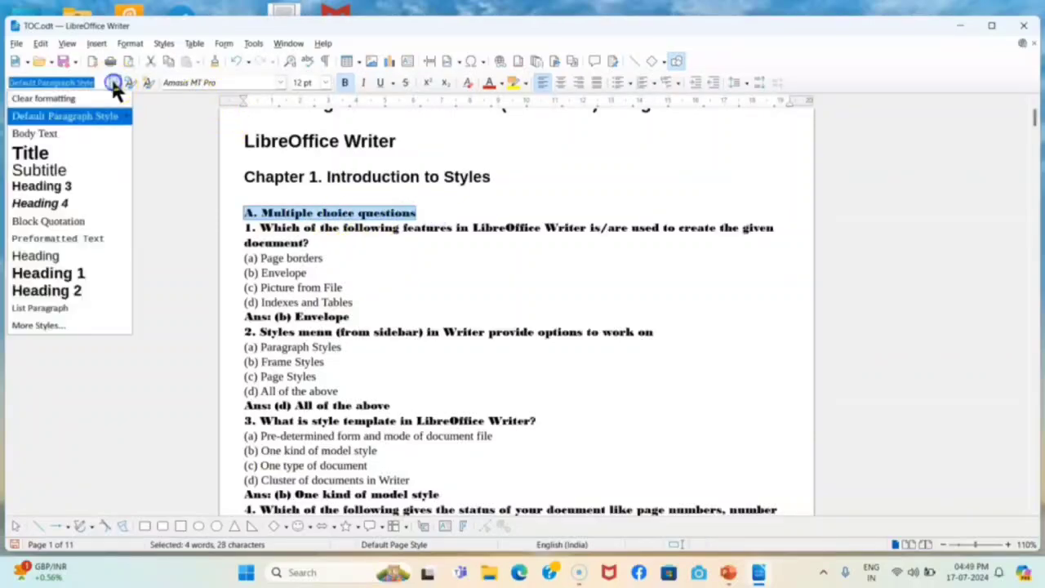
left_click(74, 186)
scroll(425, 381, "down", 15)
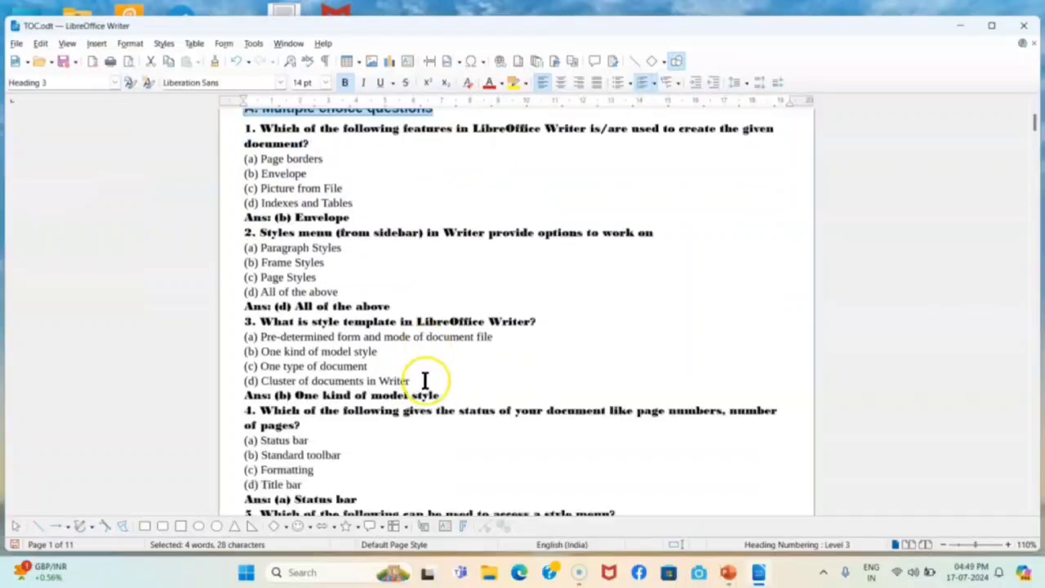
scroll(424, 380, "up", 3)
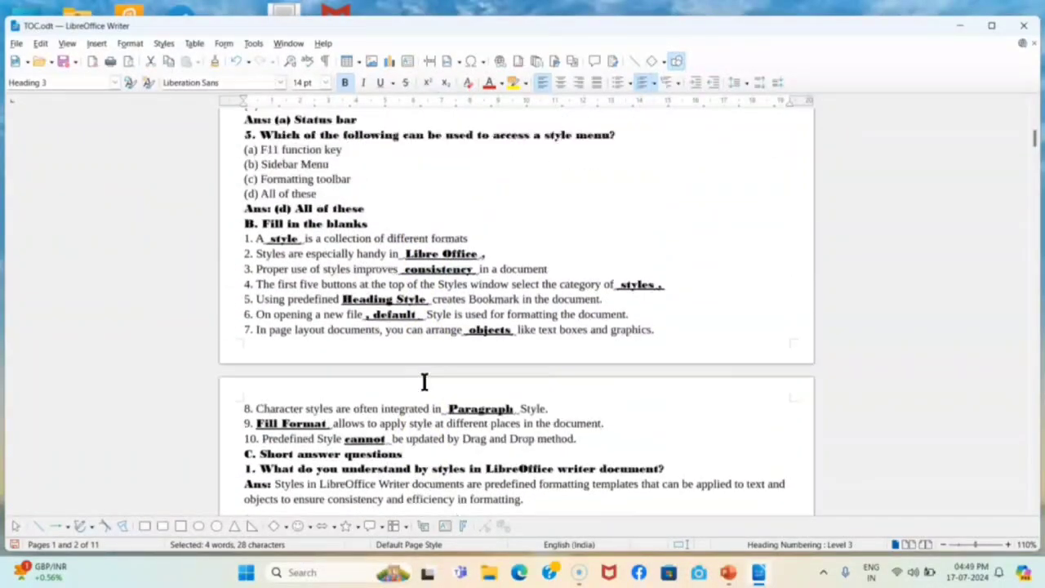
left_click(241, 222)
left_click_drag(241, 222, 381, 223)
left_click(118, 85)
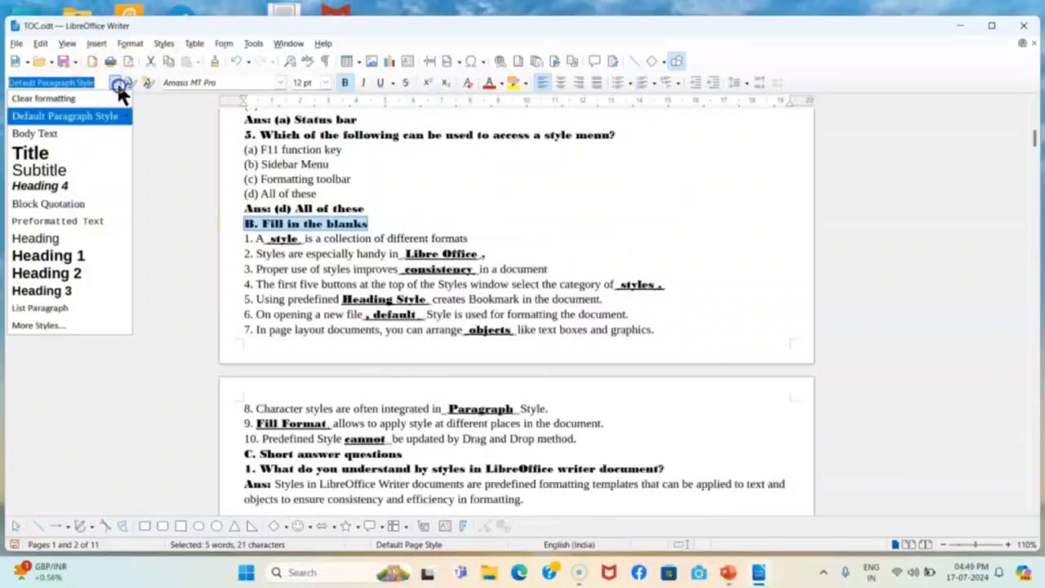
left_click(81, 291)
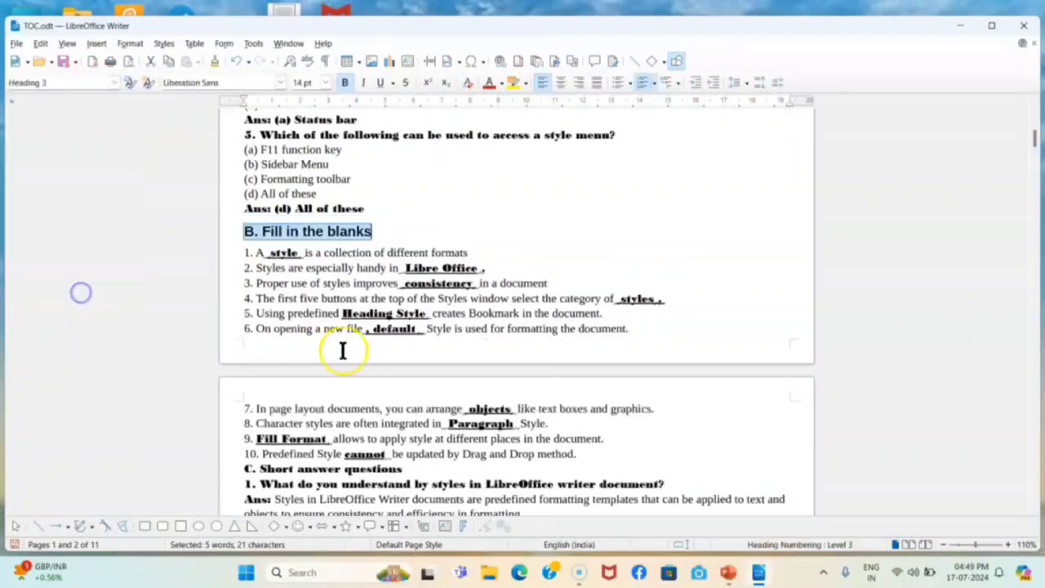
Make 'C. Short answer questions' Heading 3, then scroll to the Chapter 2 NCERT Solutions block
scroll(342, 351, "down", 5)
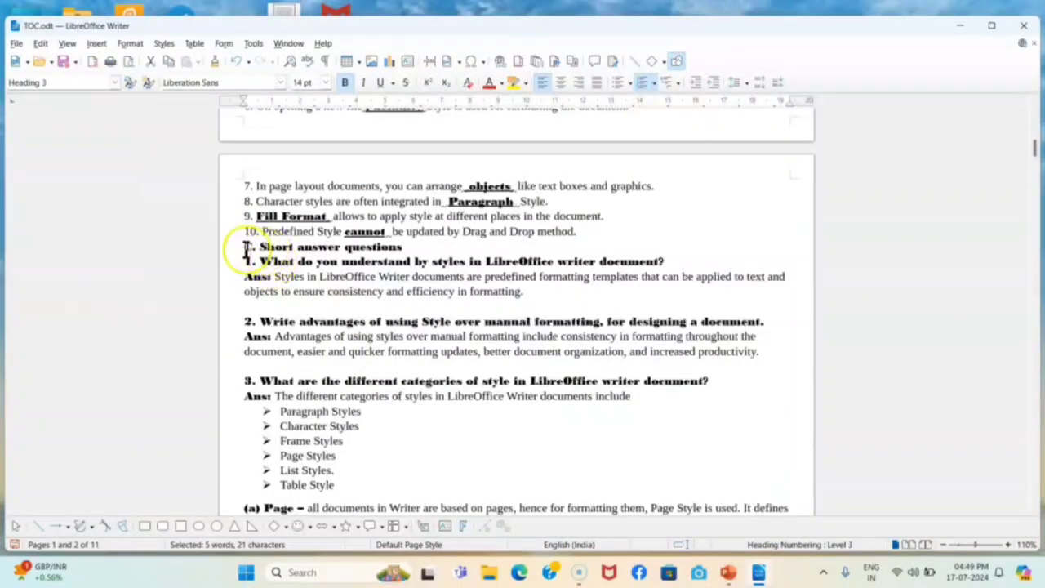
left_click_drag(240, 246, 399, 247)
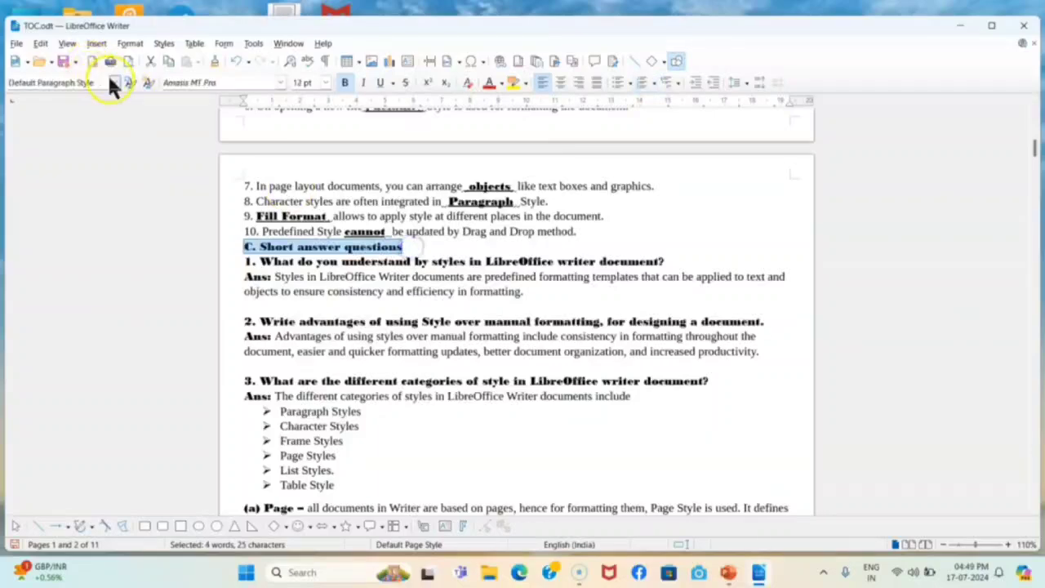
left_click(115, 82)
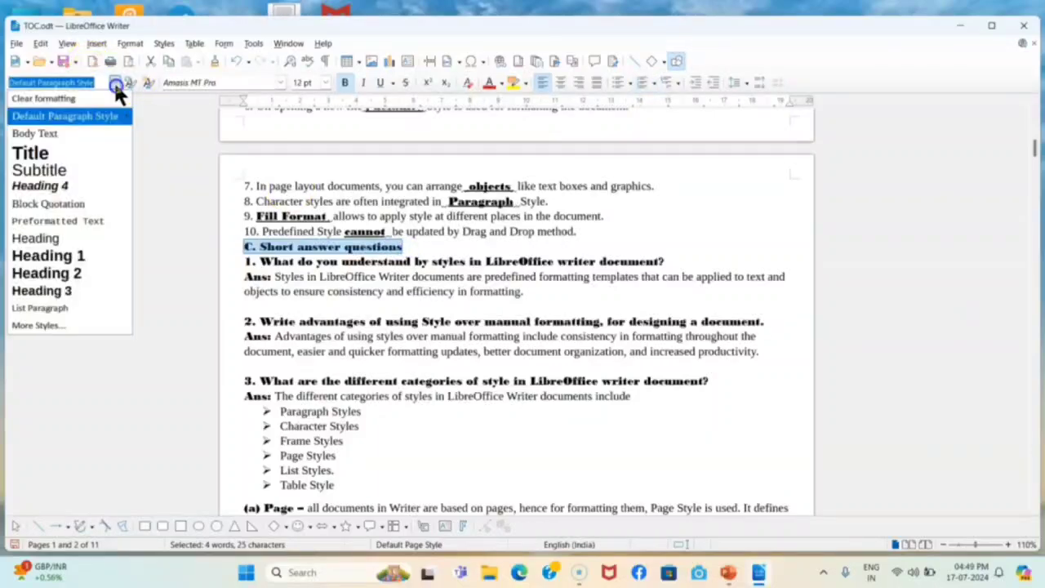
left_click(65, 290)
scroll(470, 437, "down", 3)
scroll(469, 437, "down", 18)
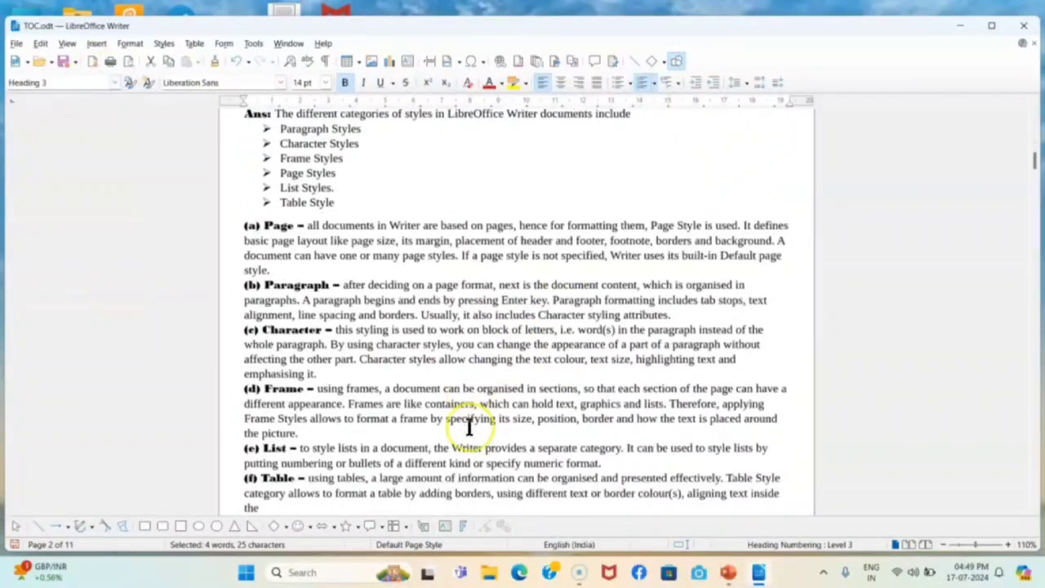
scroll(470, 426, "down", 12)
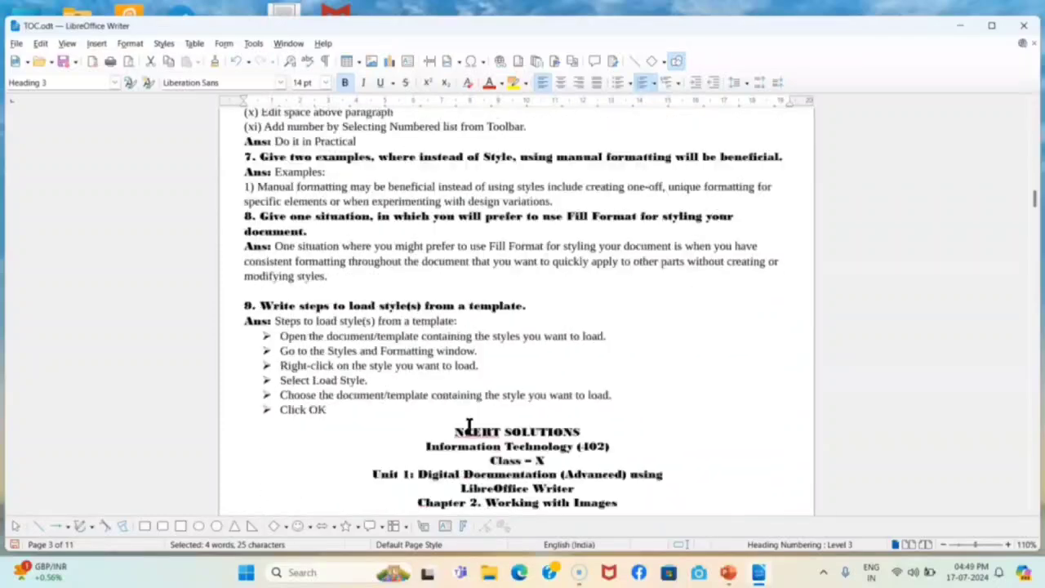
scroll(469, 426, "down", 1)
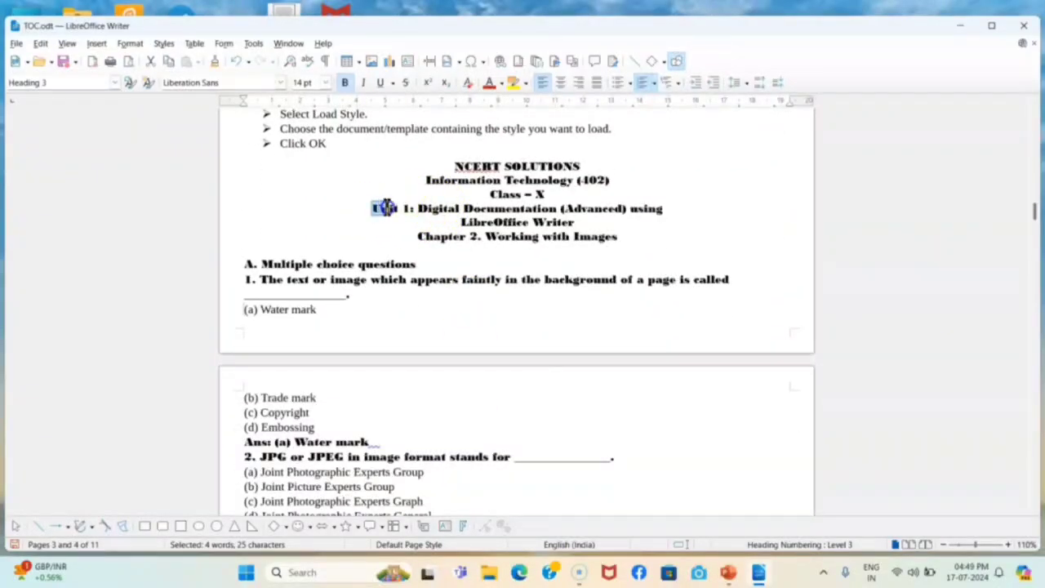
Change the title's Unit 1 to Unit 2 and style the two-line title Heading 1
left_click_drag(383, 207, 411, 210)
left_click(410, 210)
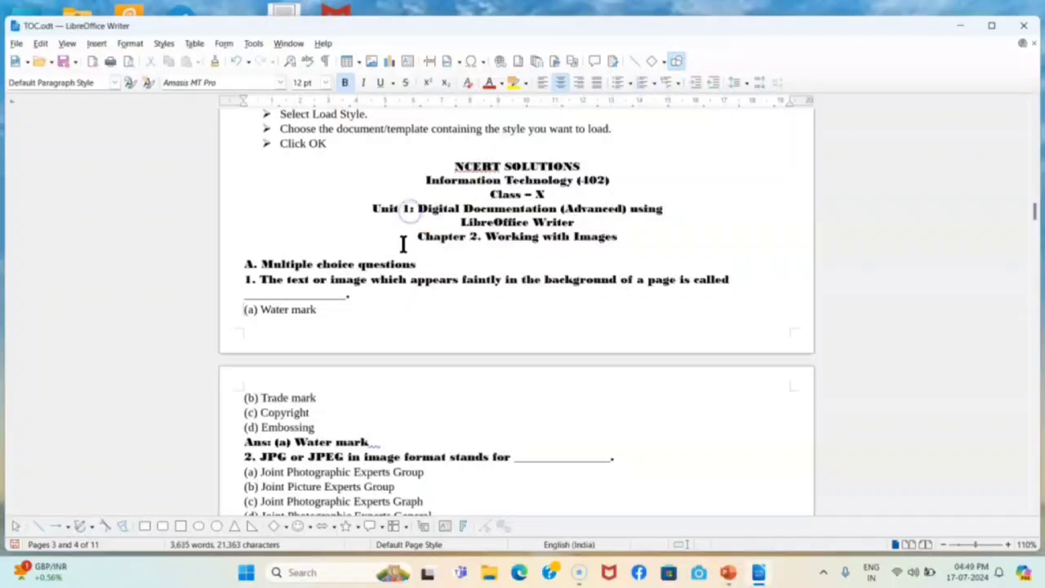
key("BackSpace")
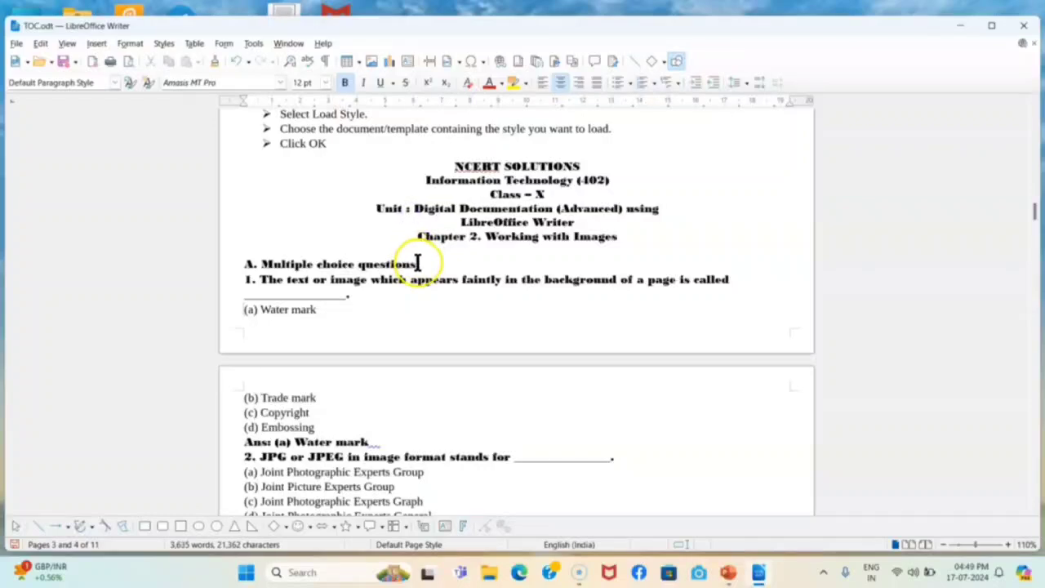
type("2")
left_click_drag(374, 207, 578, 221)
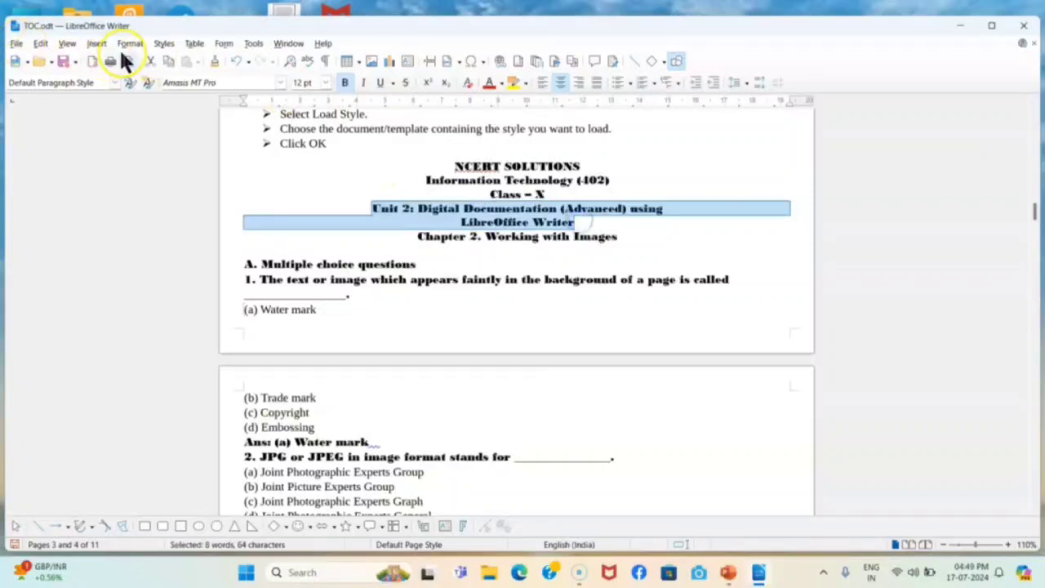
left_click(115, 83)
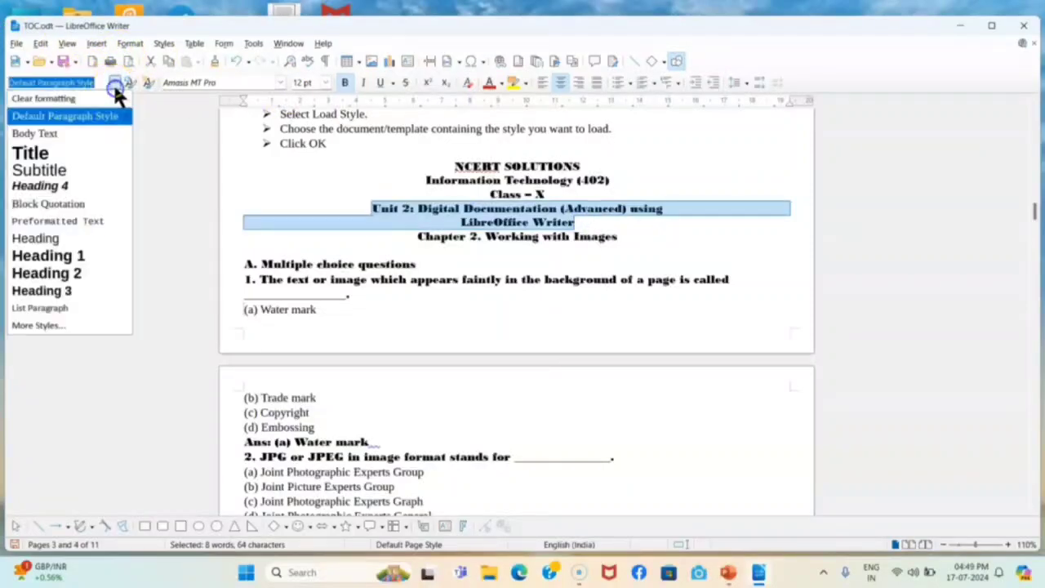
left_click(87, 255)
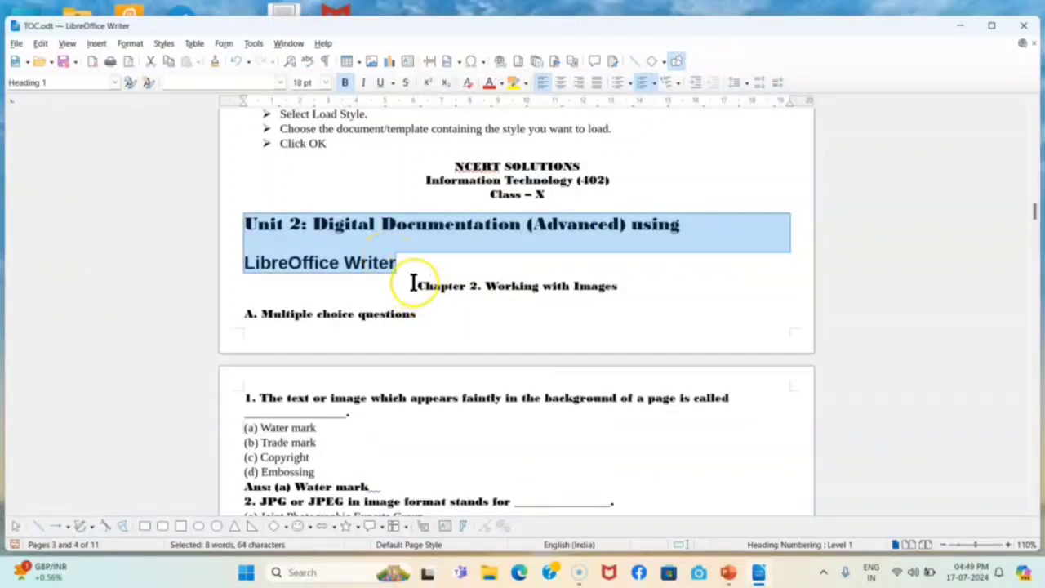
Make 'Chapter 2. Working with Images' Heading 2 and 'A. Multiple choice questions' Heading 3
left_click_drag(412, 283, 623, 291)
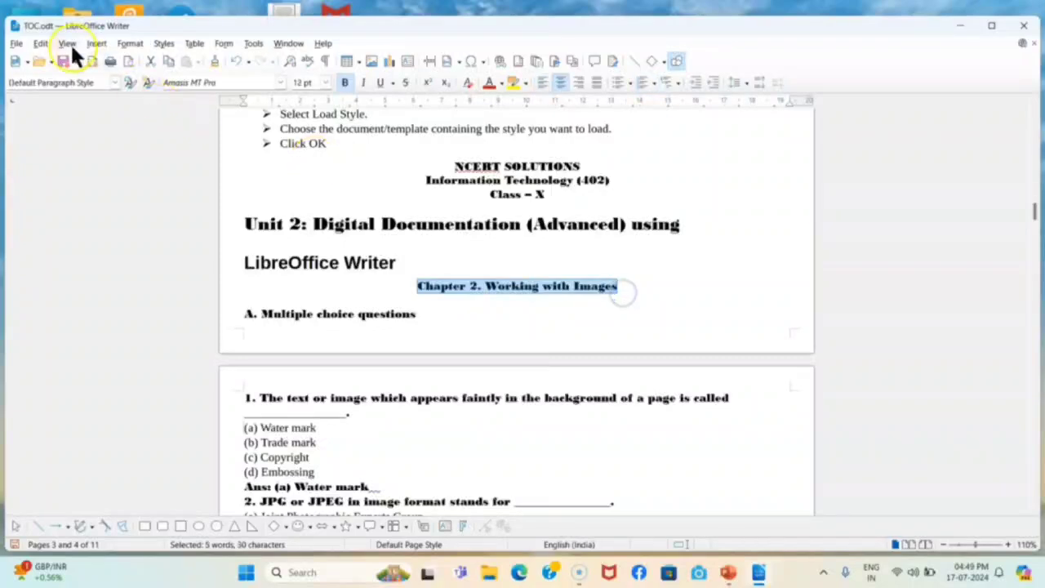
left_click(115, 83)
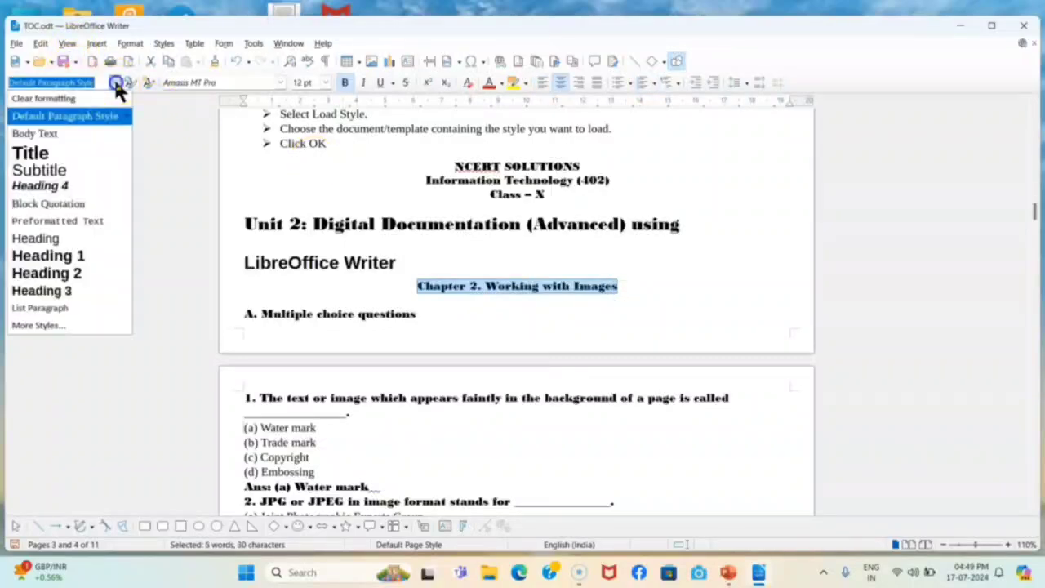
left_click(82, 284)
scroll(326, 350, "down", 4)
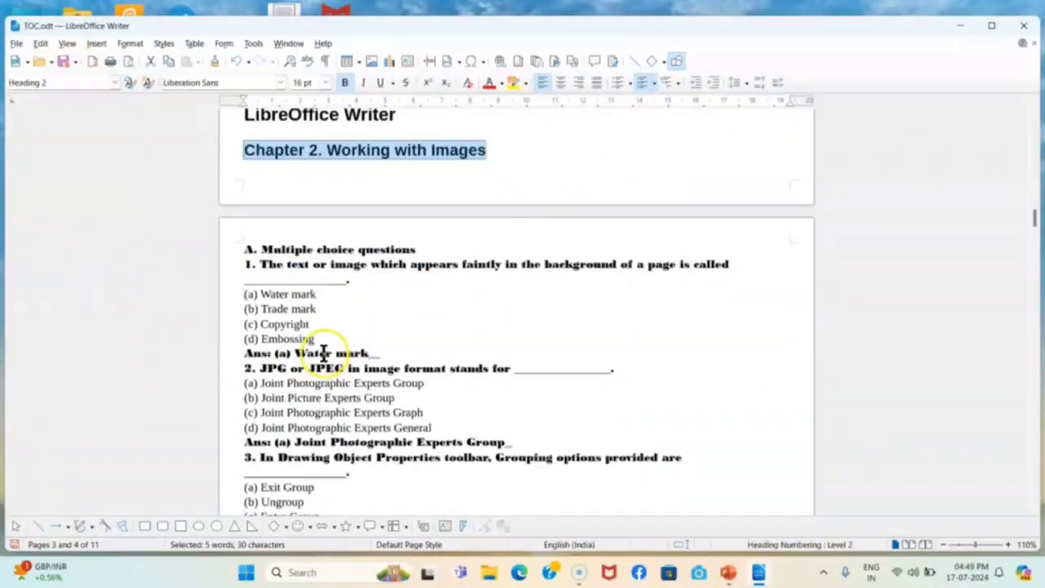
left_click(249, 244)
left_click(424, 243, "shift")
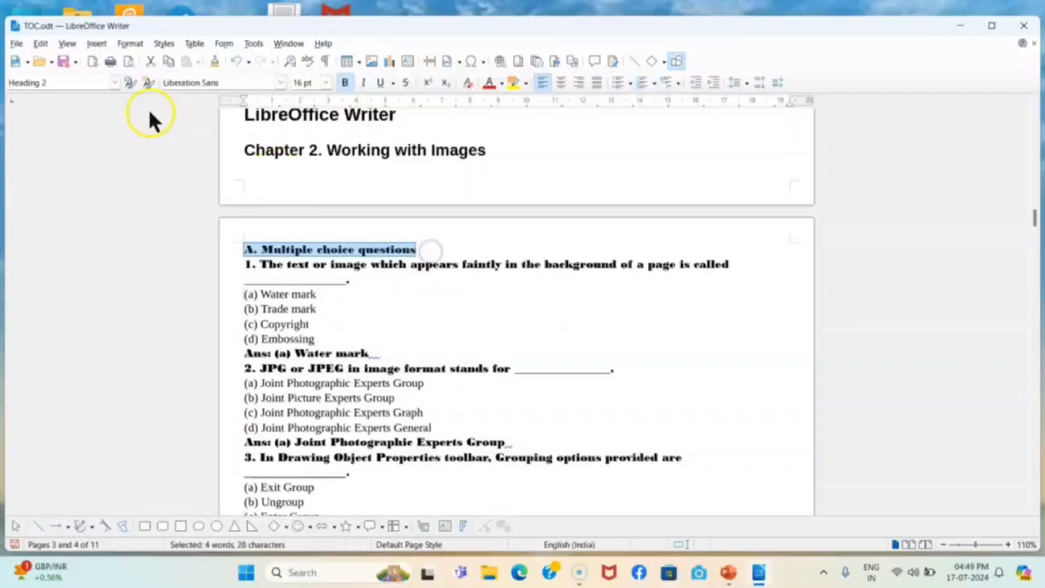
left_click(115, 82)
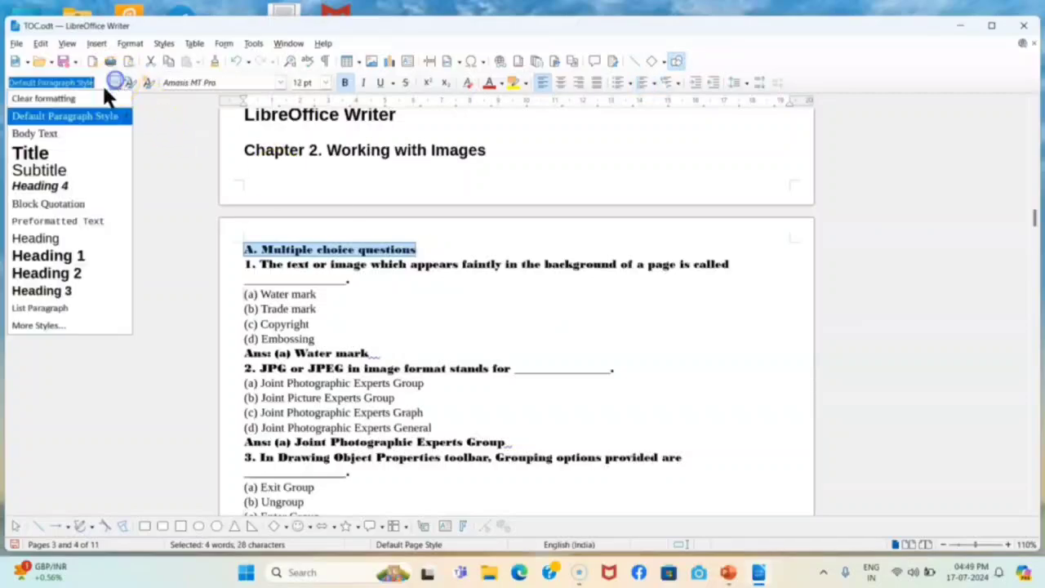
left_click(81, 293)
Apply Heading 3 to 'B. Fill in the blanks' and 'C. Short answer questions'
scroll(290, 362, "down", 18)
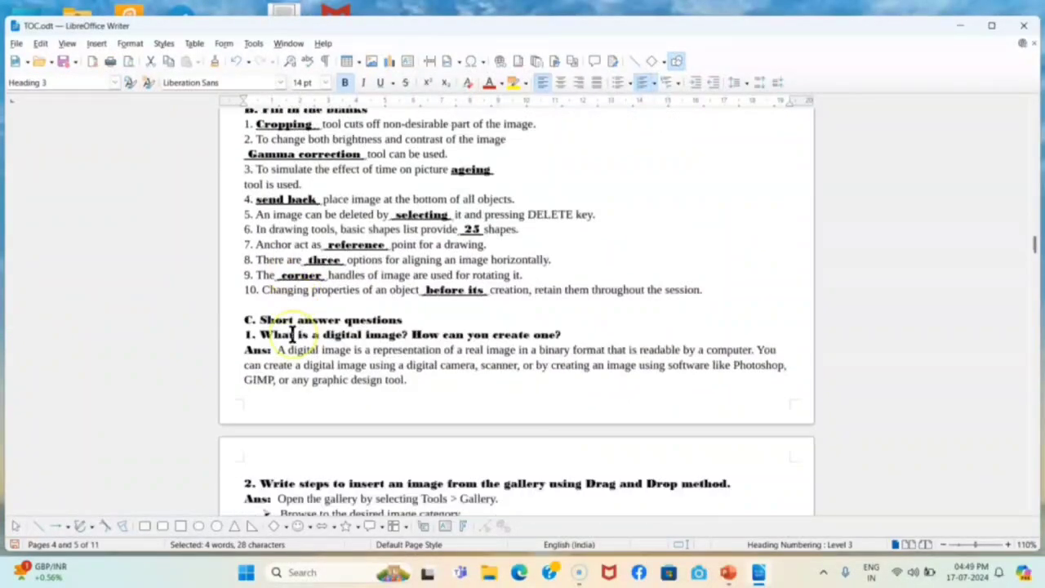
scroll(292, 335, "up", 6)
left_click(248, 261)
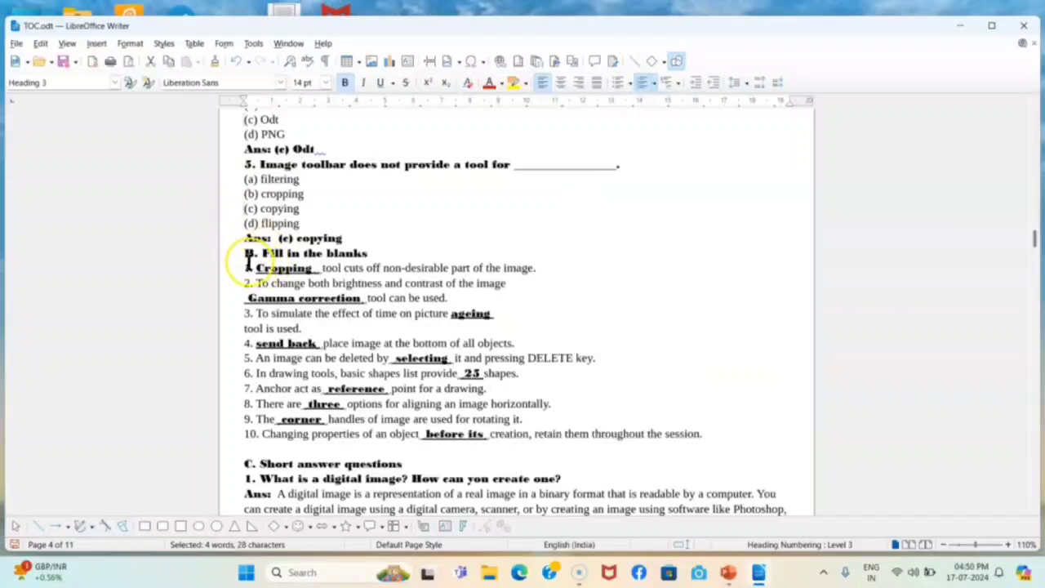
left_click_drag(242, 249, 378, 250)
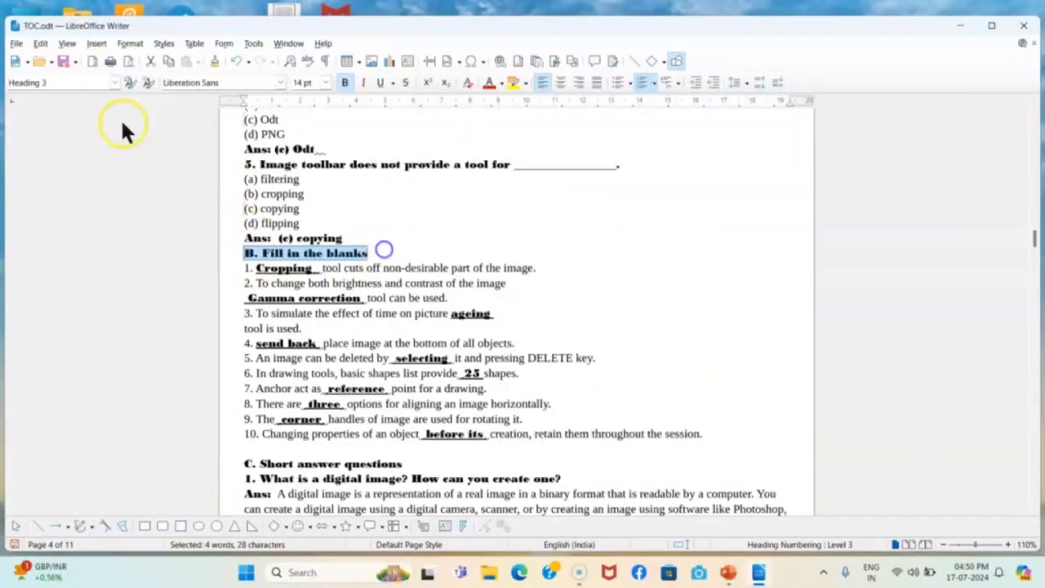
left_click(118, 88)
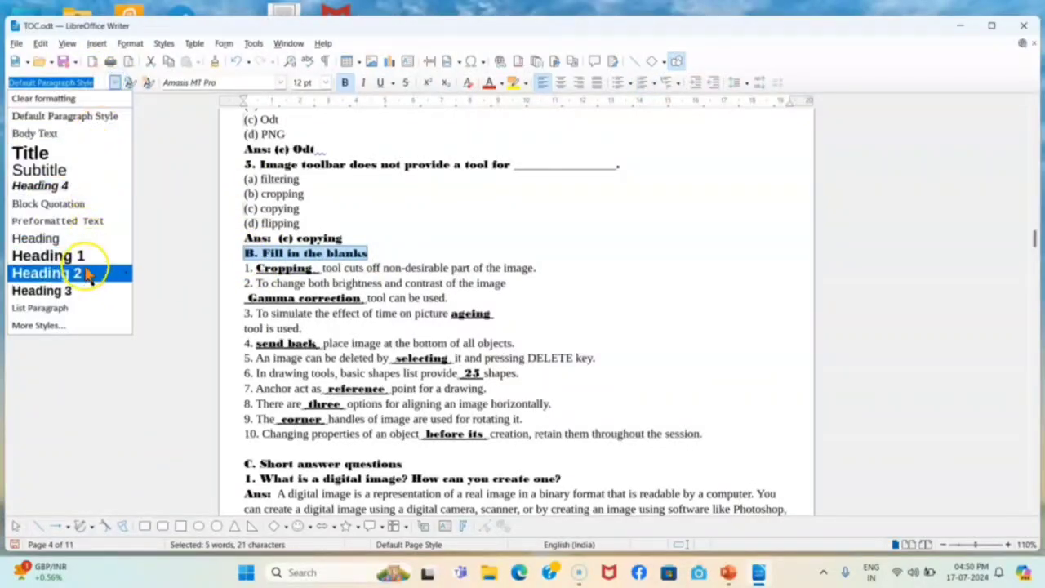
left_click(75, 295)
scroll(479, 399, "down", 6)
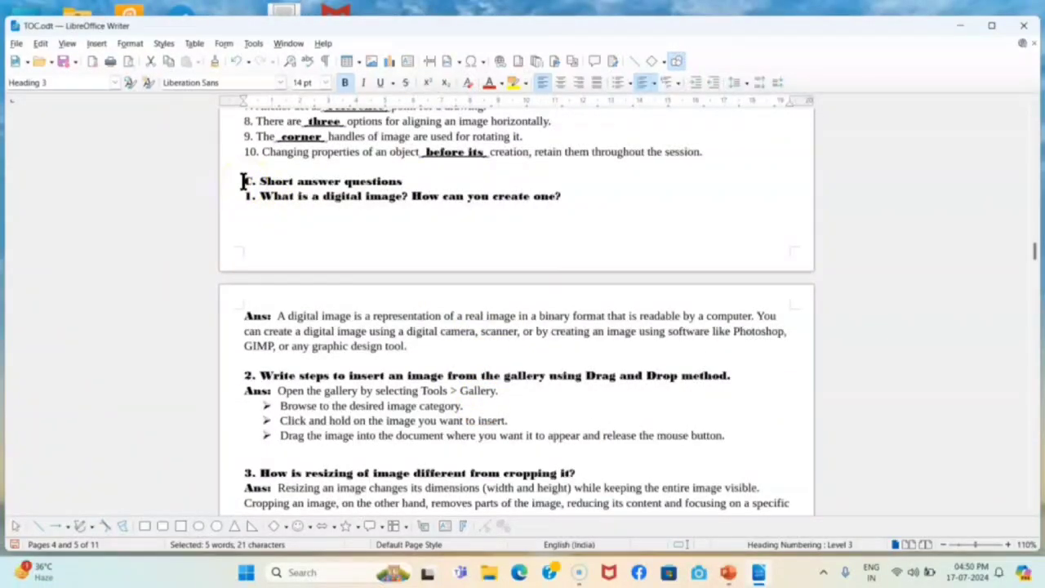
left_click_drag(243, 181, 368, 176)
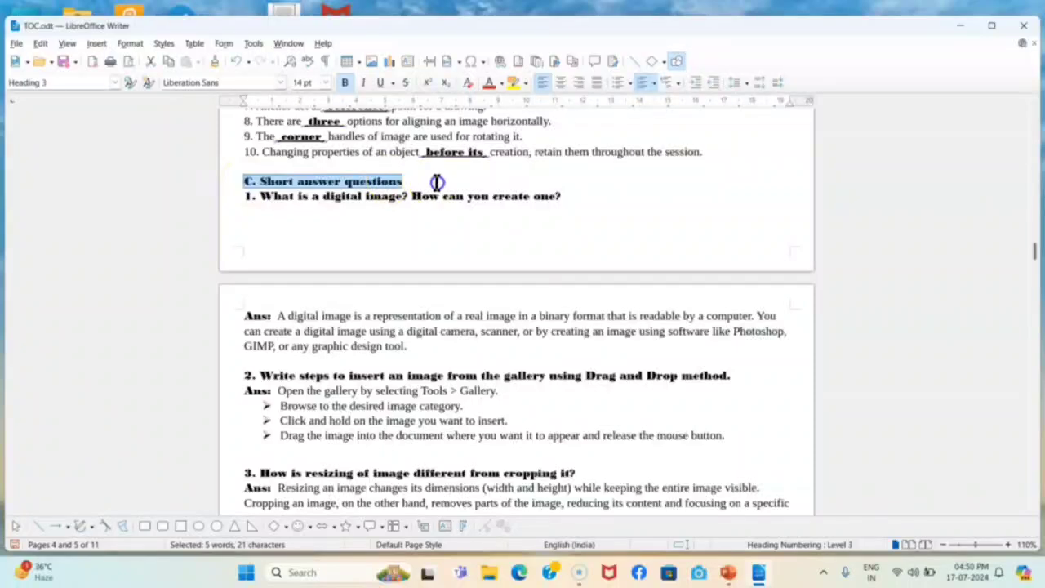
left_click(115, 82)
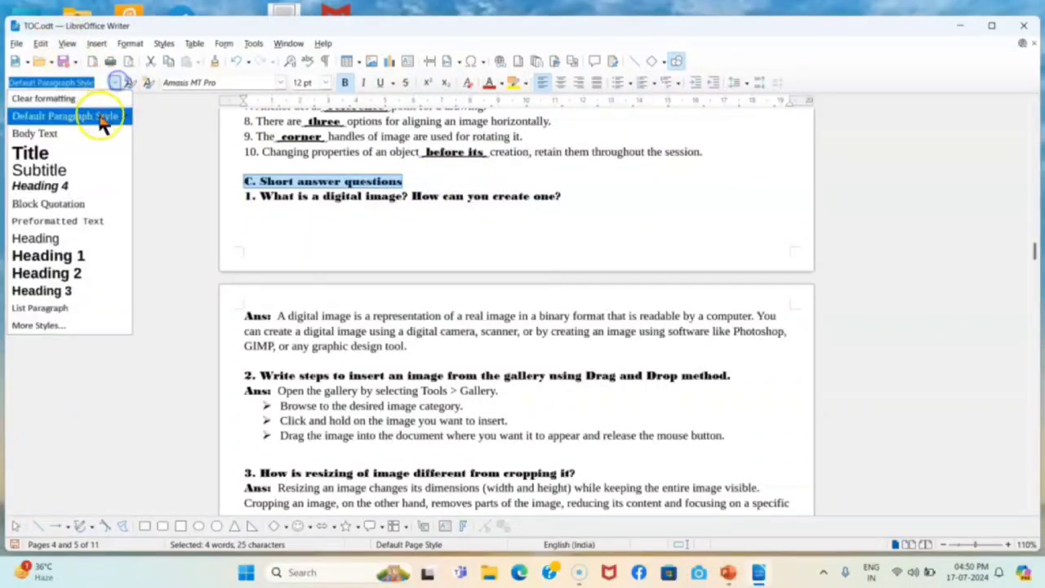
left_click(88, 293)
scroll(437, 384, "down", 10)
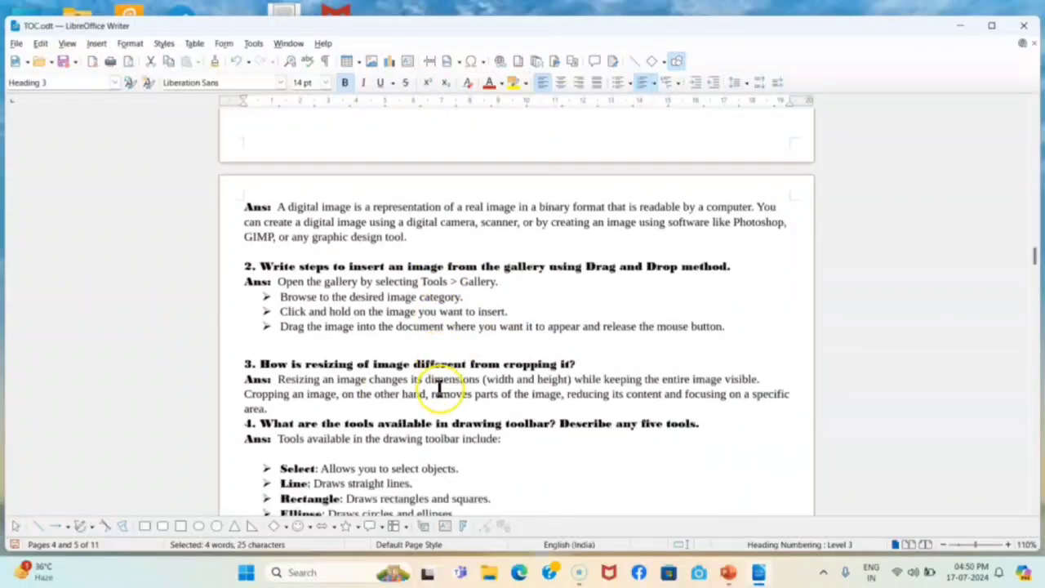
scroll(314, 390, "down", 20)
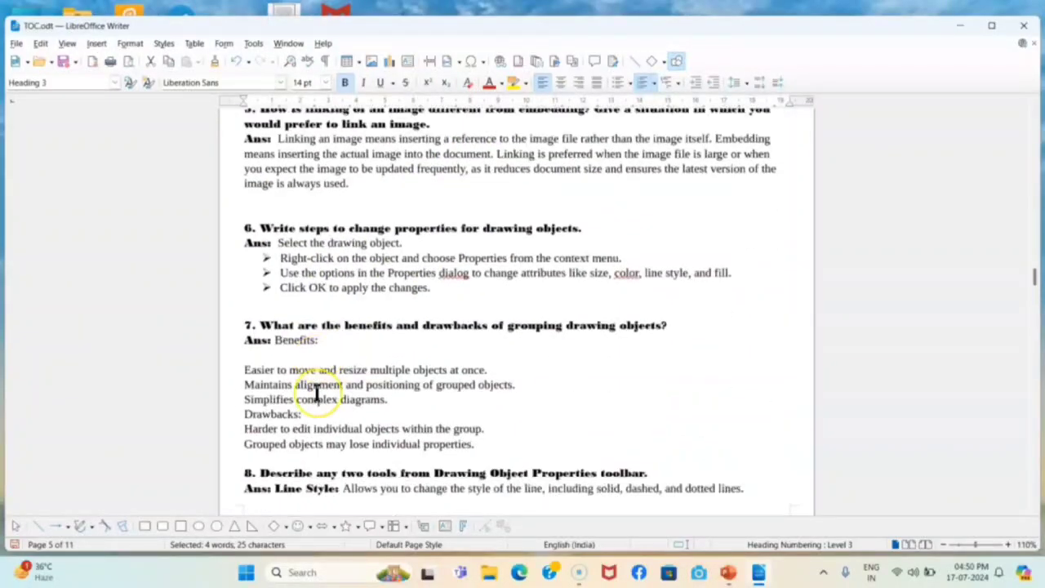
Correct the next title from Unit 1 to Unit 3 and style it Heading 1
scroll(317, 391, "down", 3)
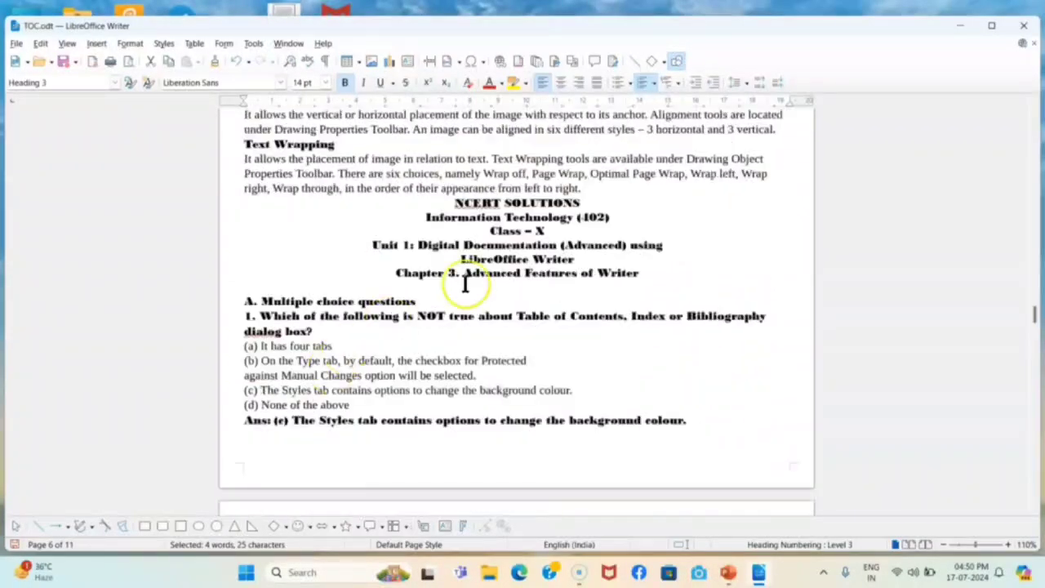
left_click(409, 258)
key("BackSpace")
type("3")
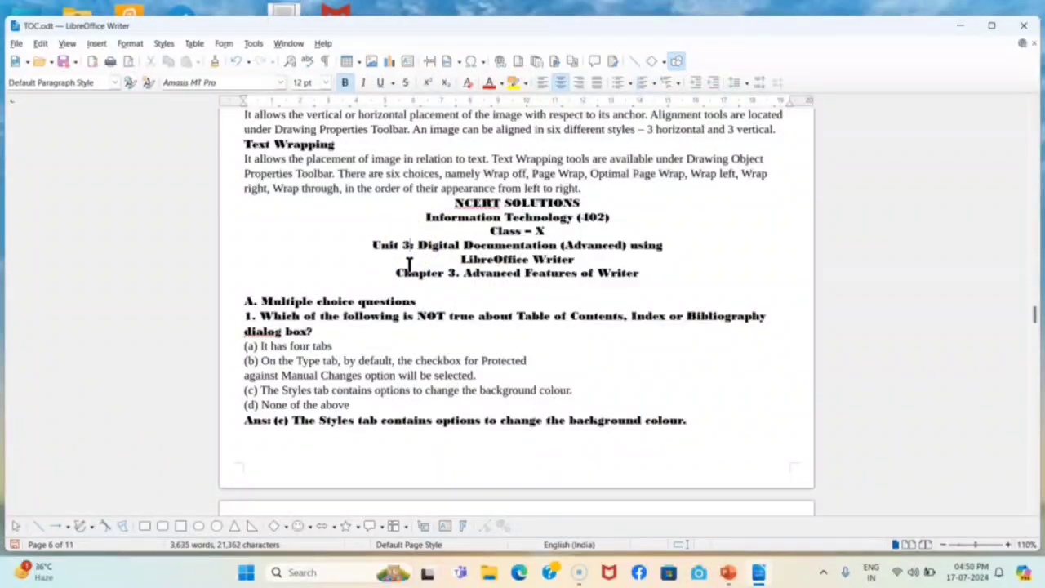
left_click_drag(350, 243, 644, 255)
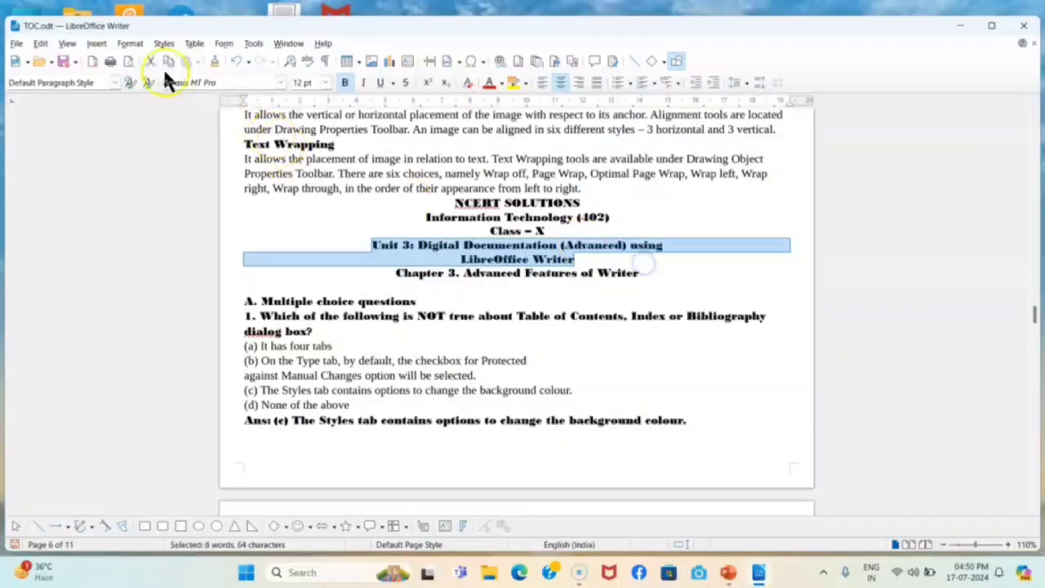
left_click(113, 82)
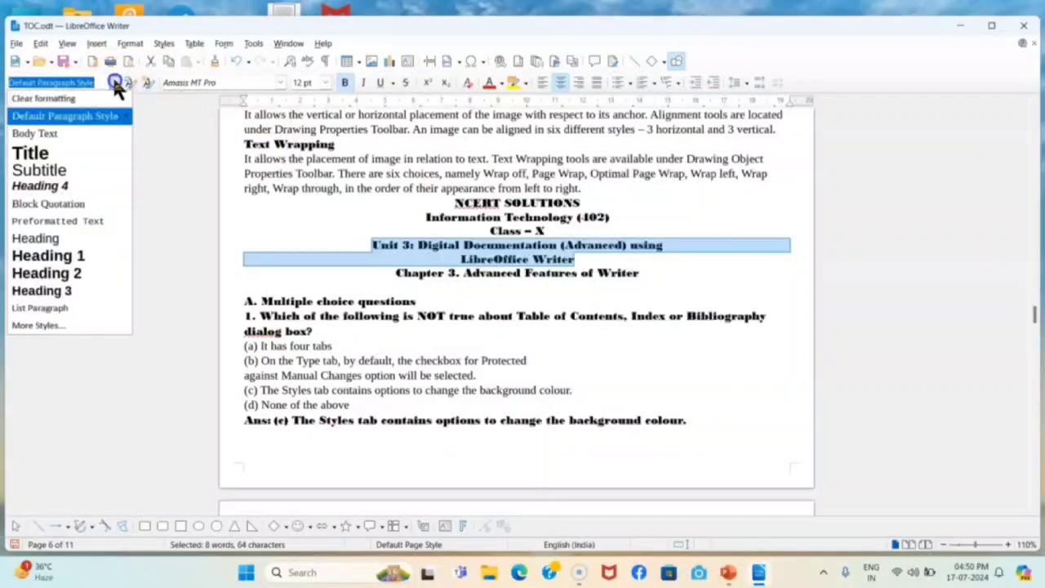
left_click(71, 258)
Make the Chapter 3 line Heading 2 and 'A. Multiple choice questions' Heading 3
left_click_drag(397, 325, 649, 332)
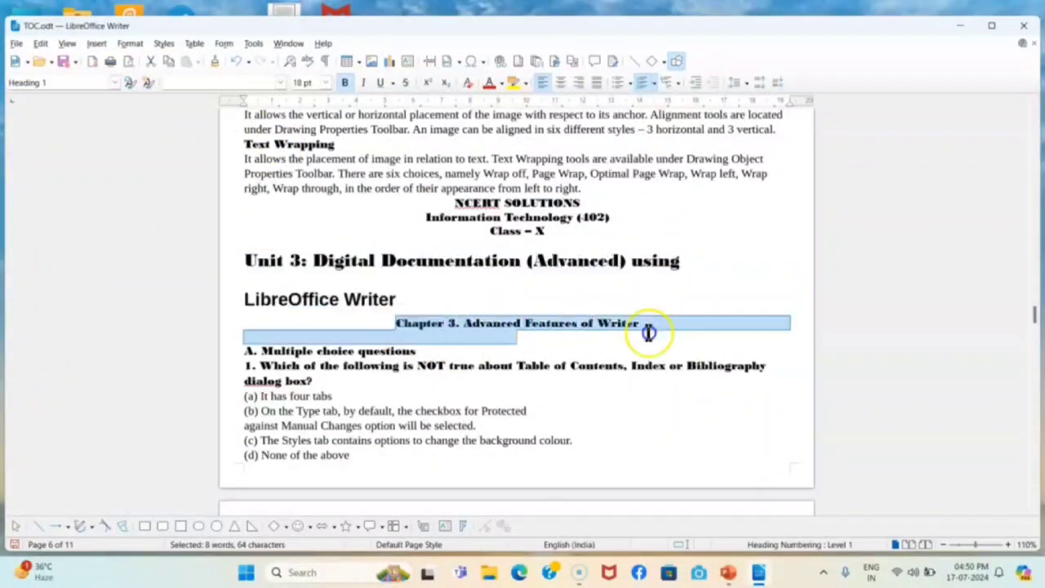
left_click(479, 331)
left_click_drag(393, 324, 657, 328)
left_click(114, 83)
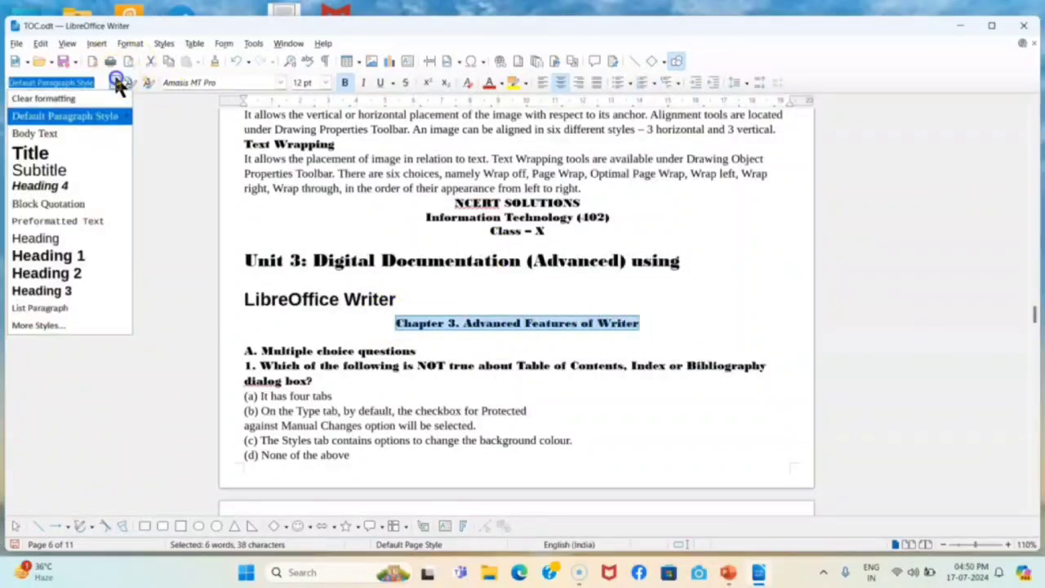
left_click(81, 273)
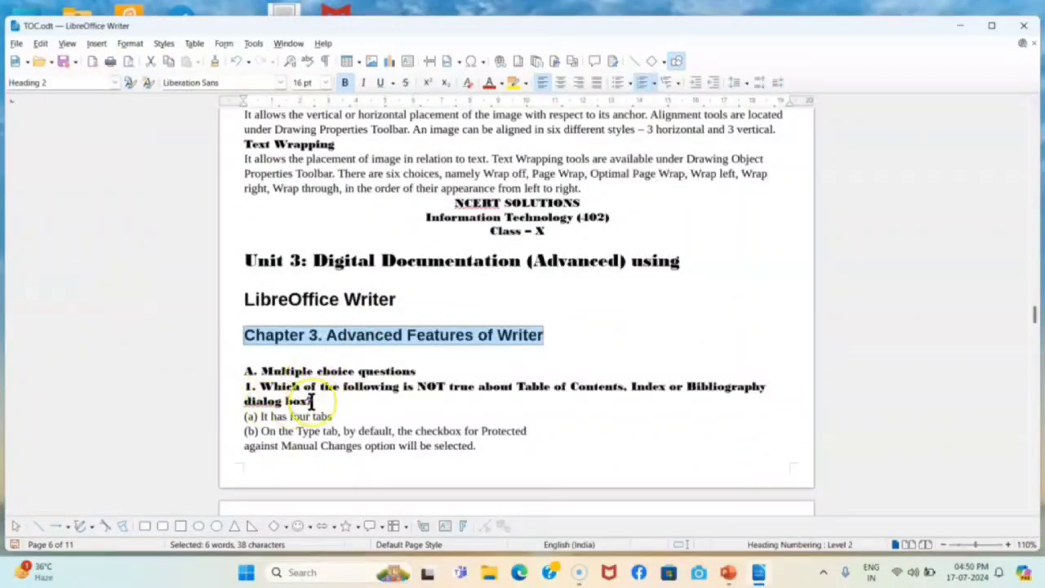
left_click_drag(242, 369, 431, 374)
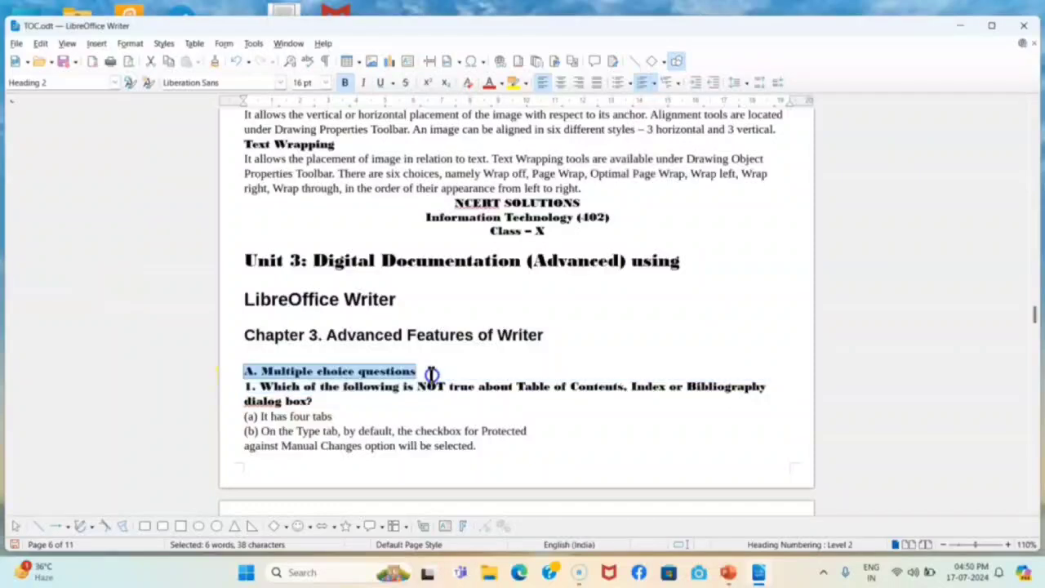
left_click(115, 81)
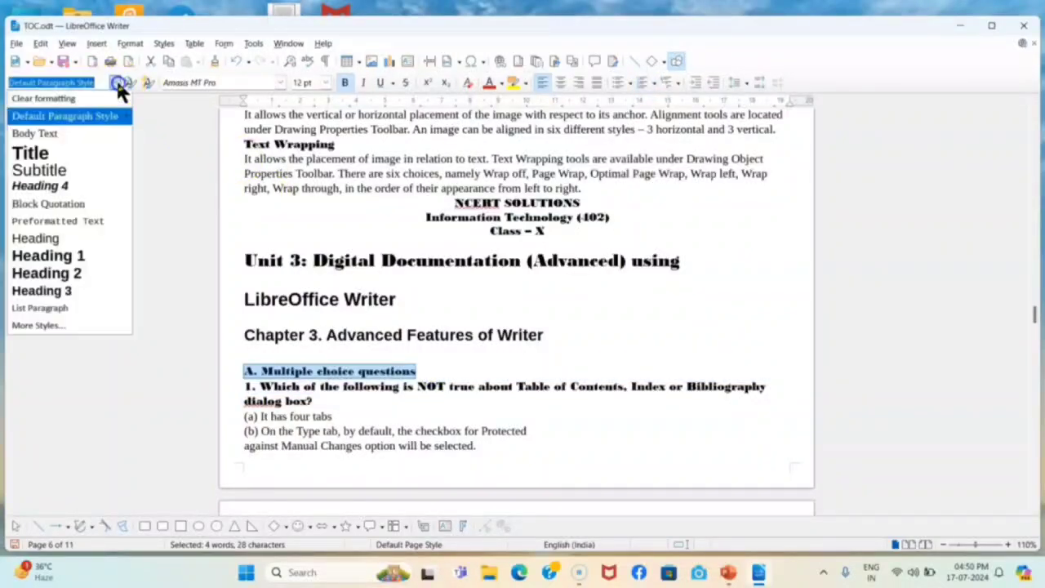
left_click(60, 291)
Apply Heading 3 to 'B. Fill in the blanks' and the 'C. State whether…' True or False heading
scroll(431, 303, "down", 5)
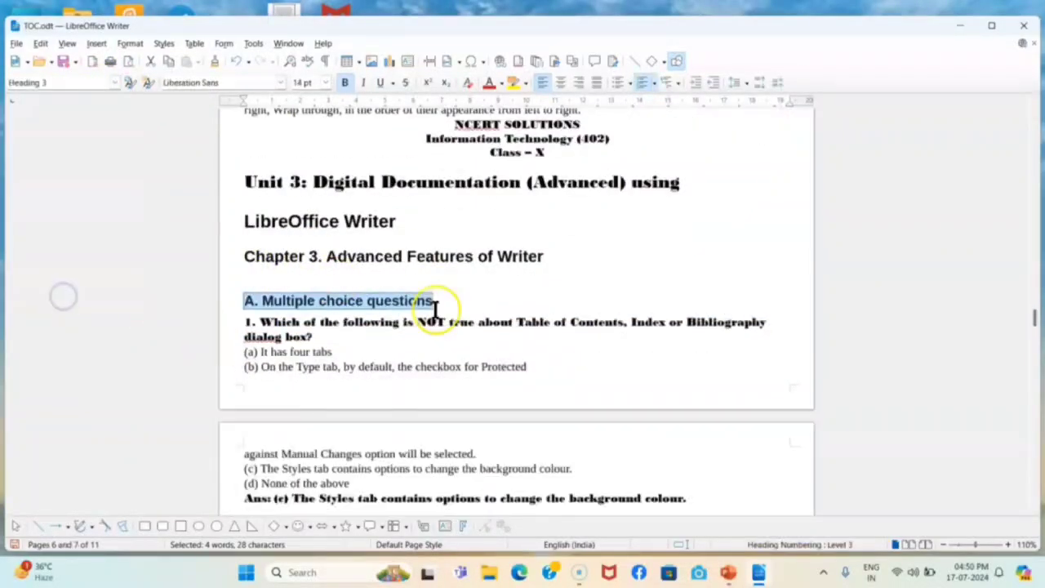
scroll(437, 299, "down", 11)
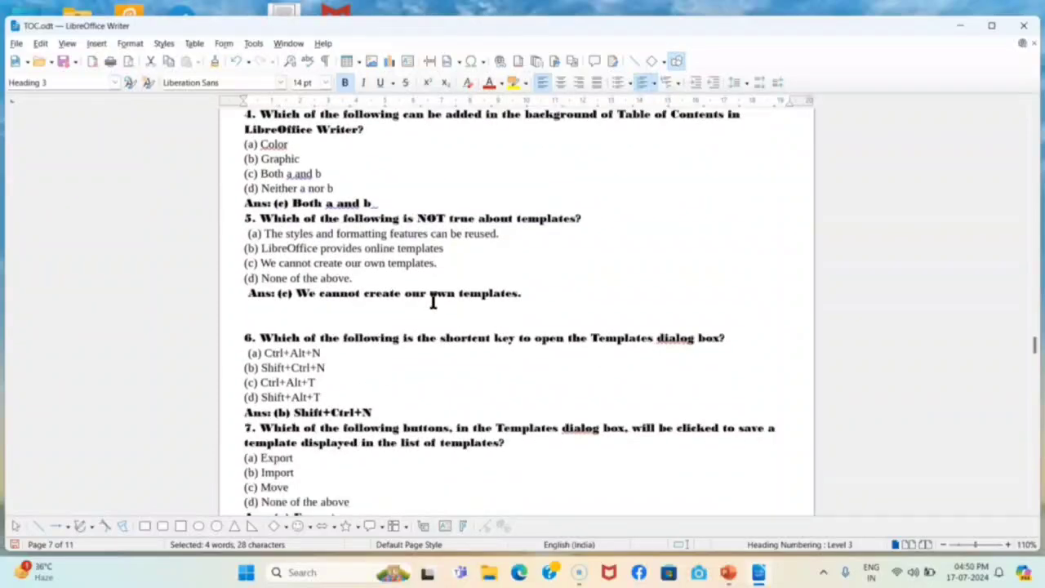
scroll(433, 300, "down", 12)
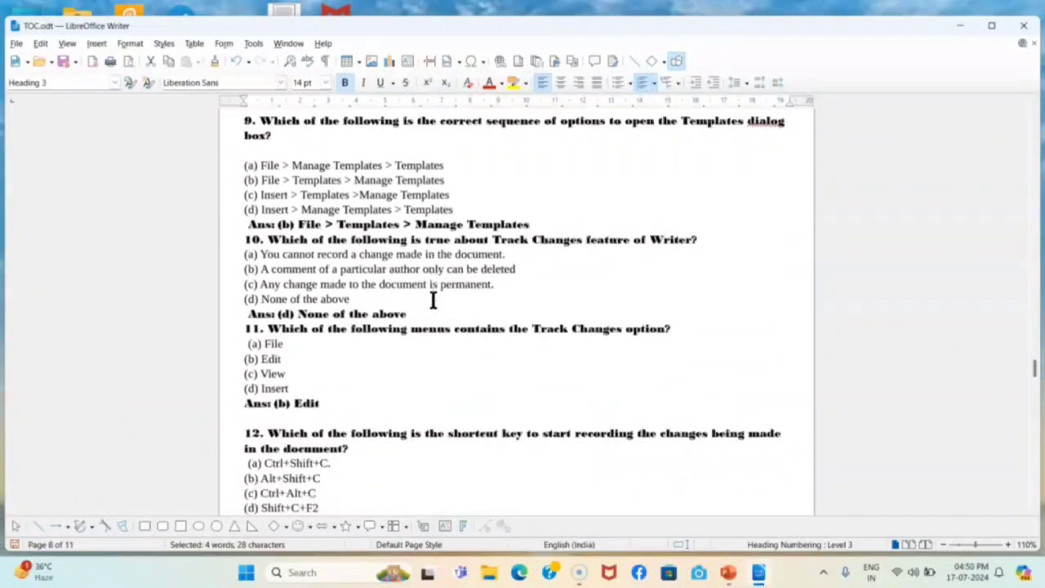
scroll(433, 300, "down", 4)
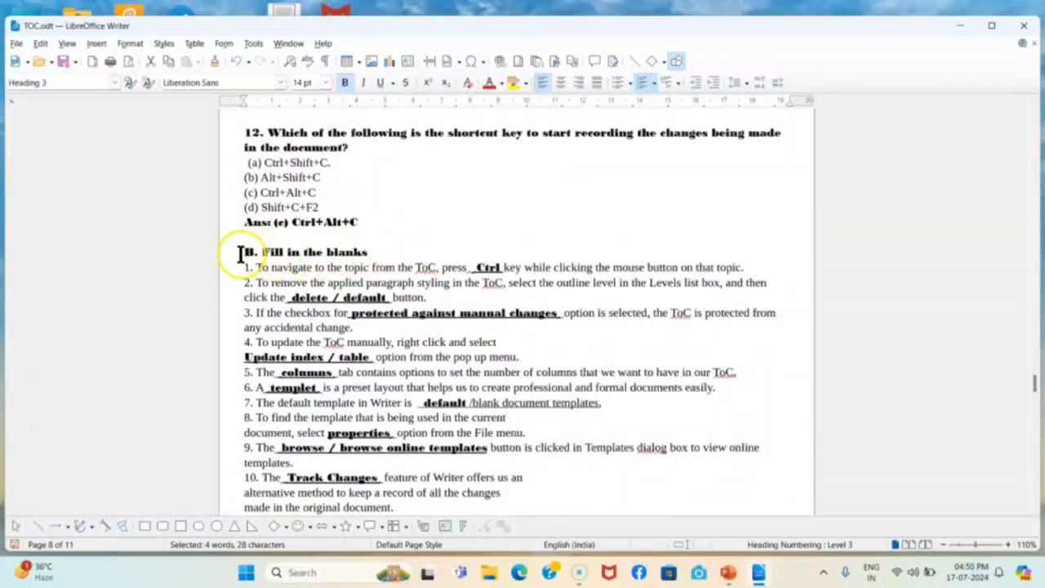
left_click_drag(243, 254, 372, 254)
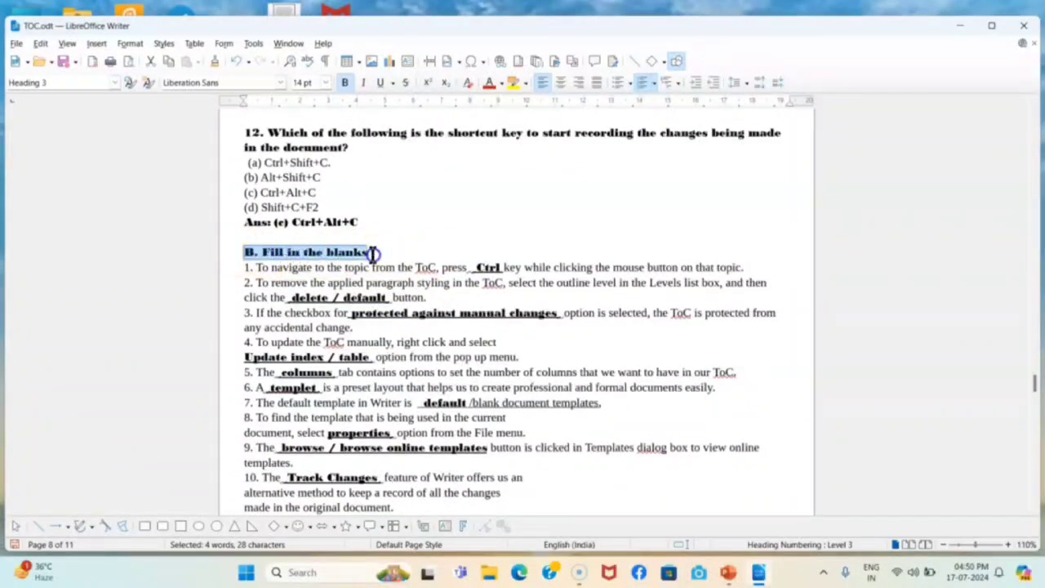
left_click(114, 81)
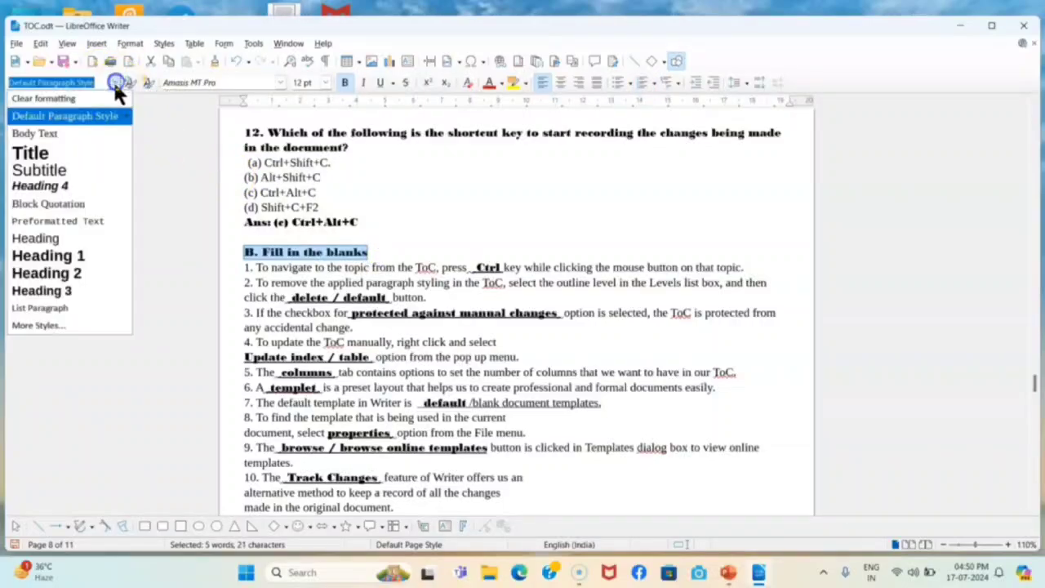
left_click(74, 291)
scroll(493, 331, "down", 10)
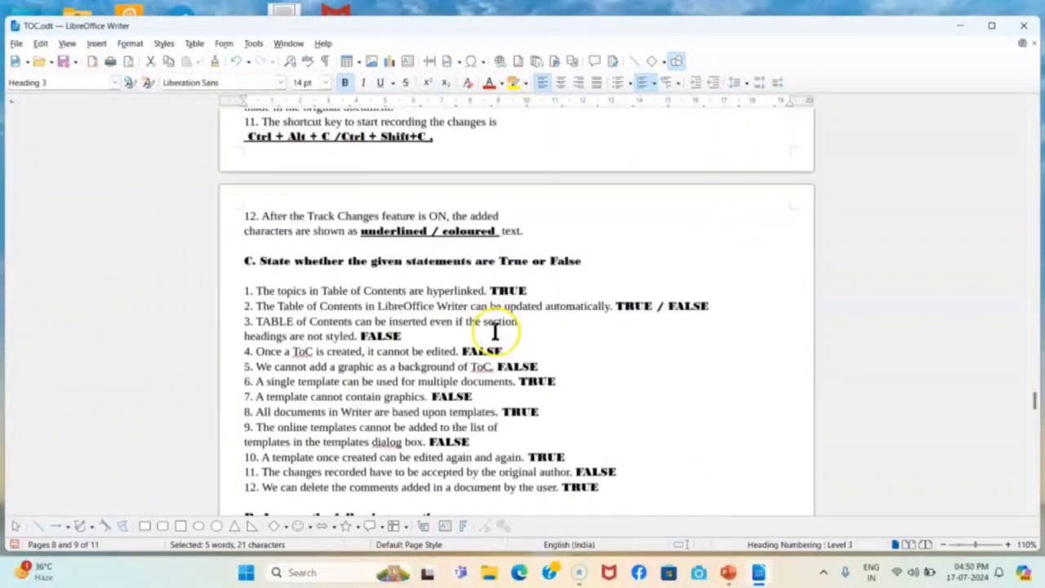
left_click_drag(244, 260, 606, 265)
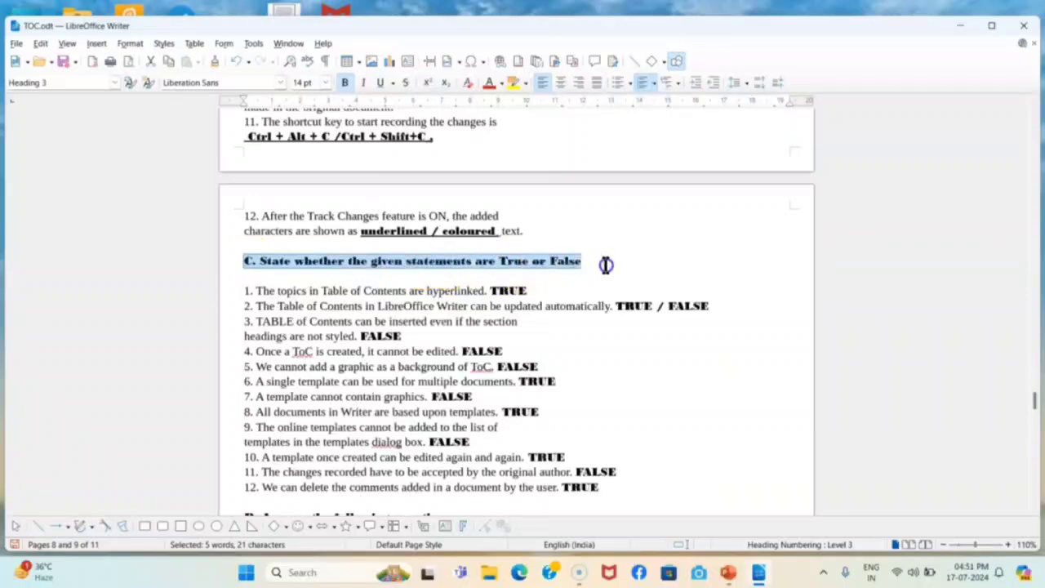
left_click(116, 82)
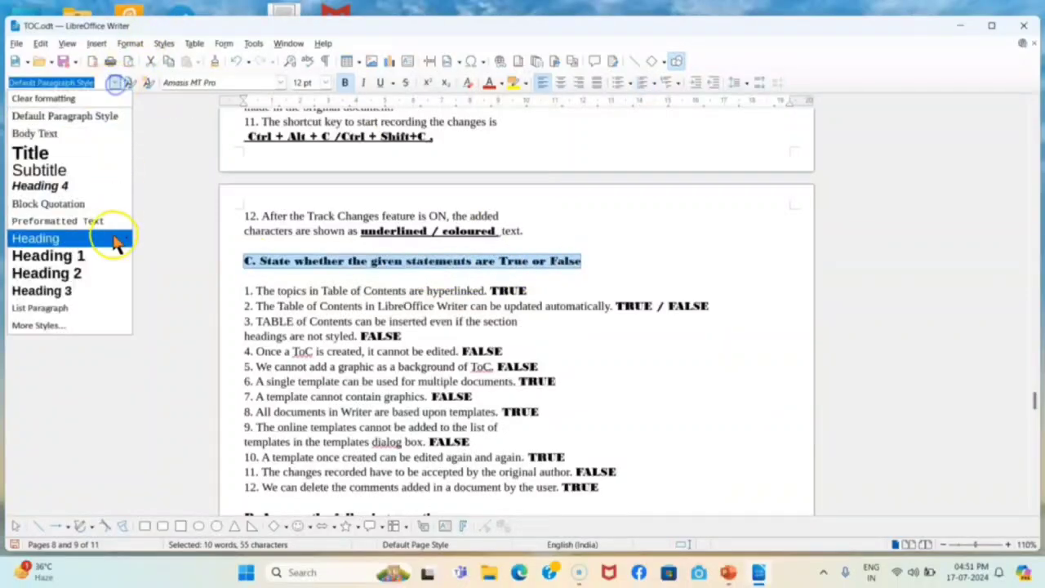
left_click(82, 292)
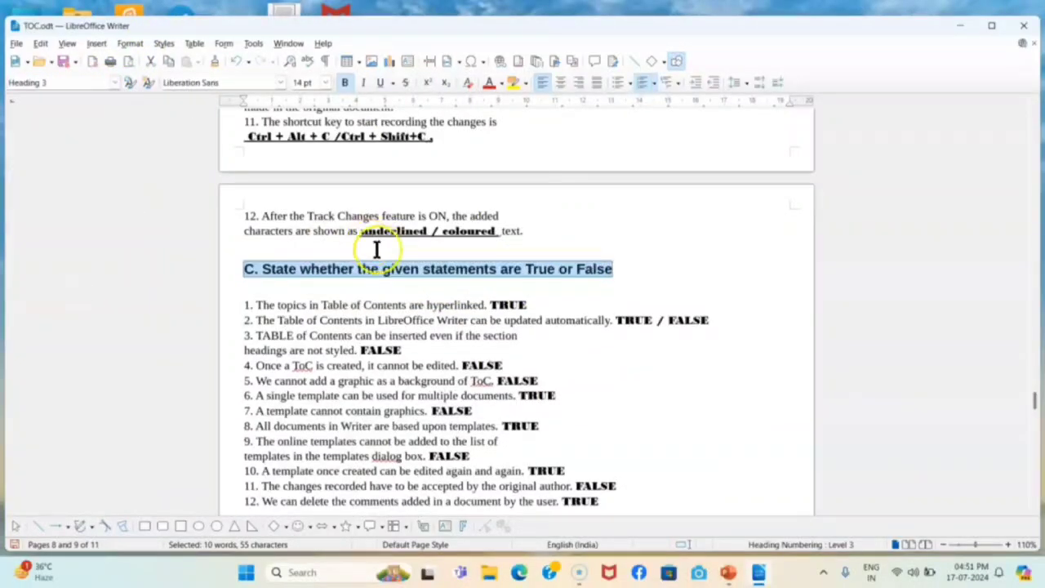
Switch to PowerPoint and present slide 7 from the current slide with Step 1 revealed
left_click(729, 575)
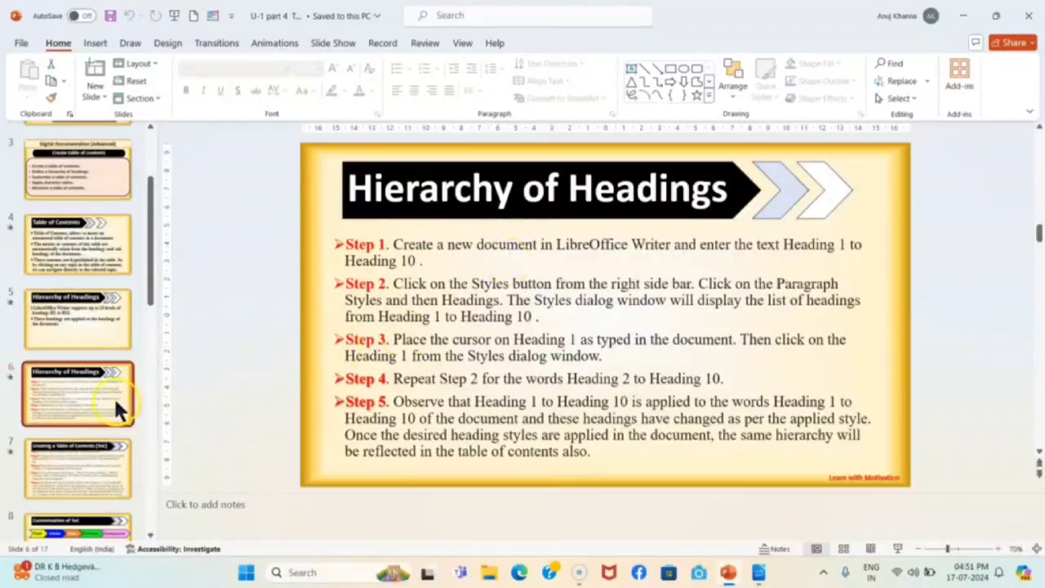
left_click(83, 457)
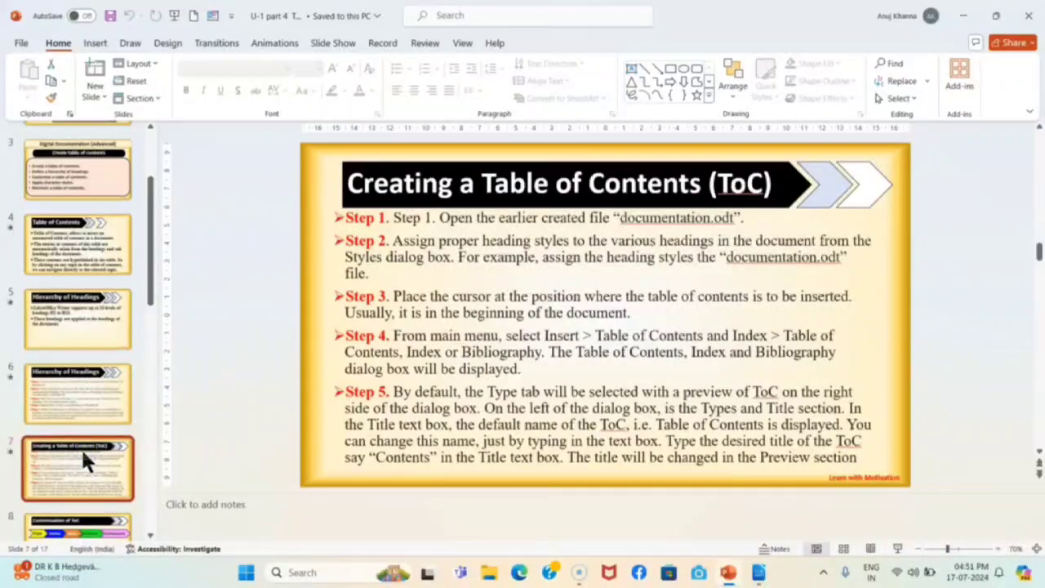
key("shift+F5")
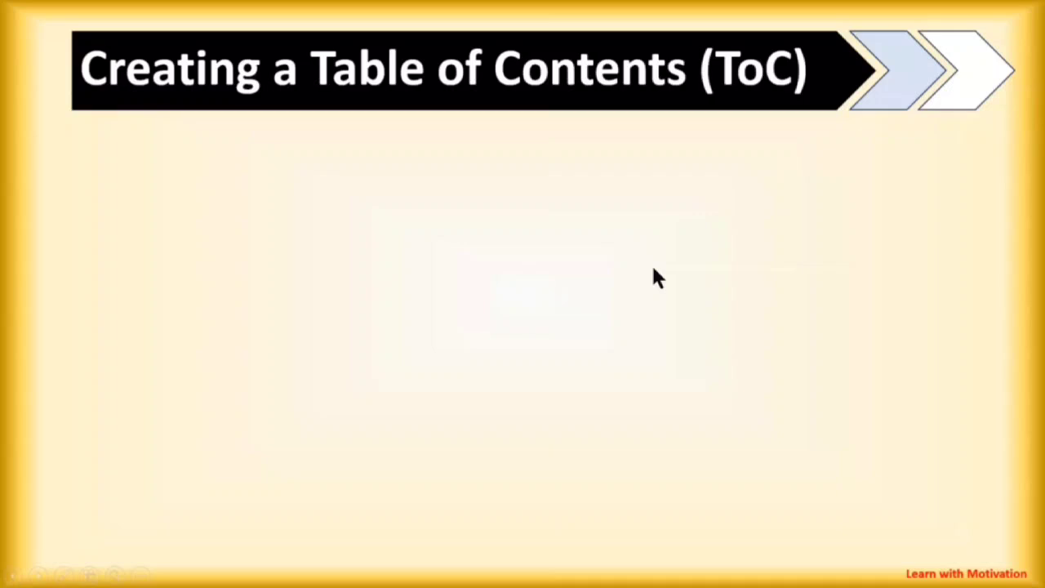
left_click(653, 269)
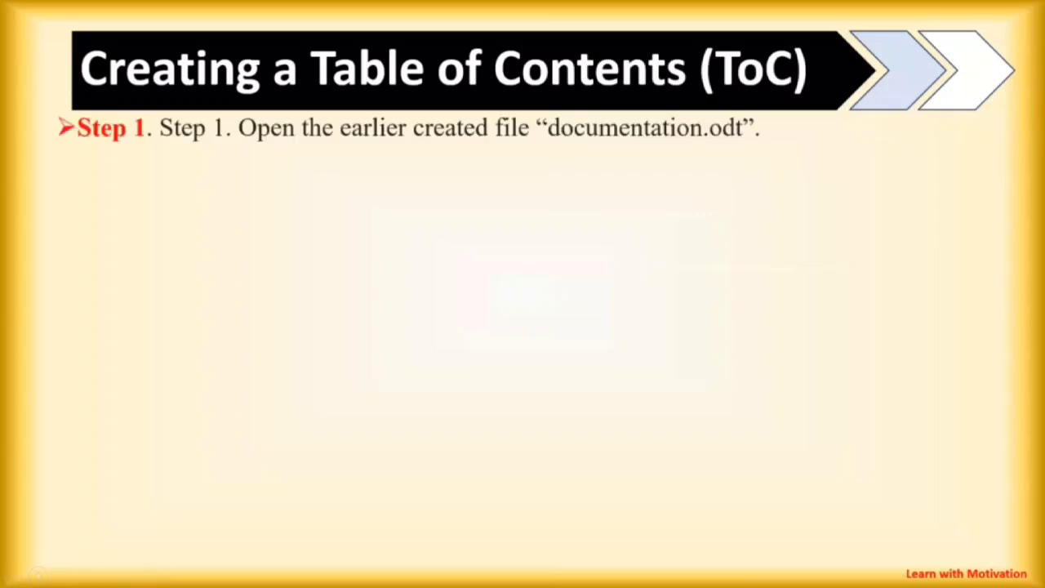
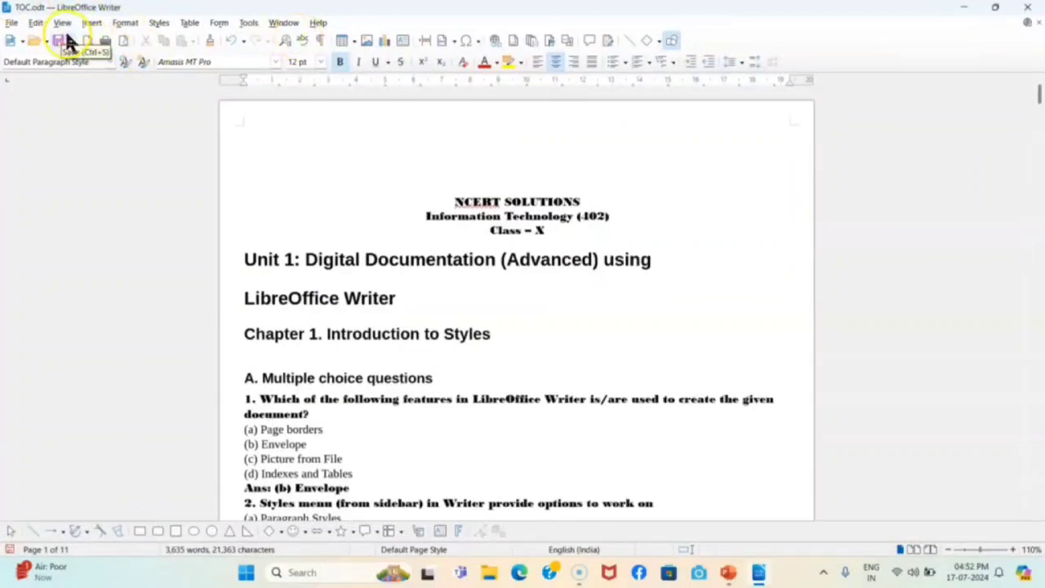
Open the Table of Contents, Index or Bibliography dialog from the Insert menu
left_click(91, 24)
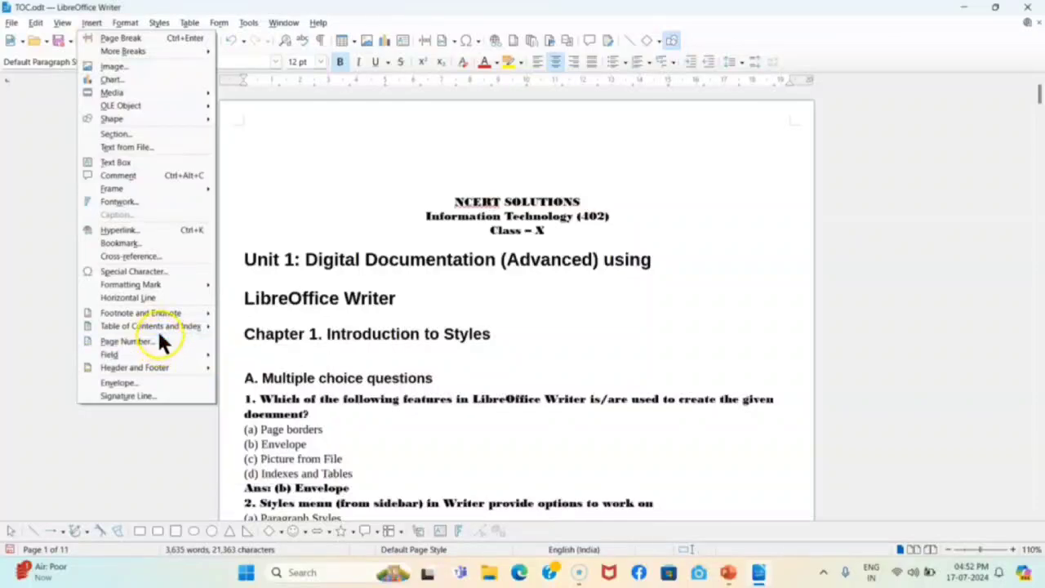
mouse_move(139, 328)
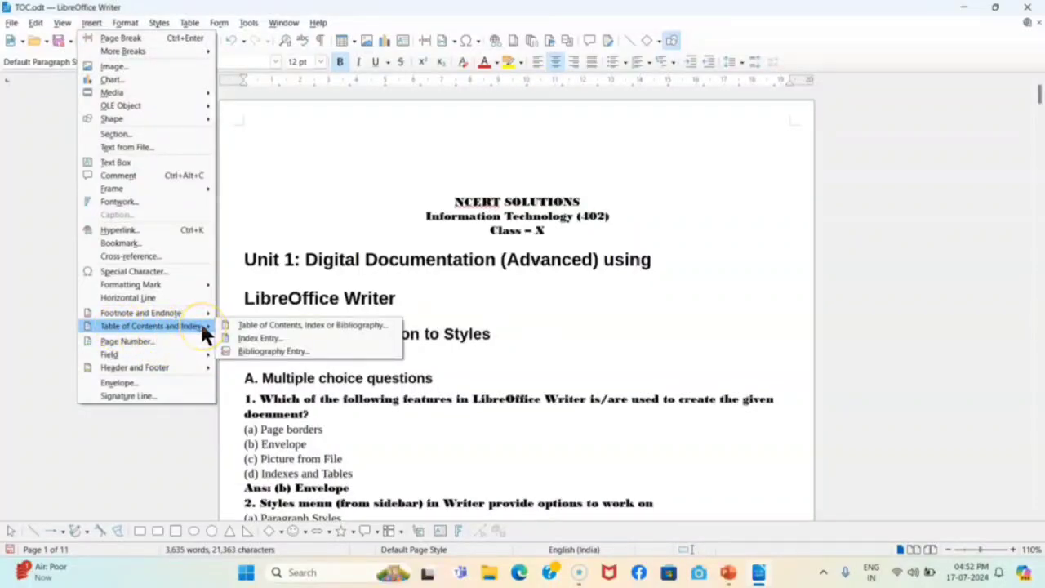
left_click(250, 329)
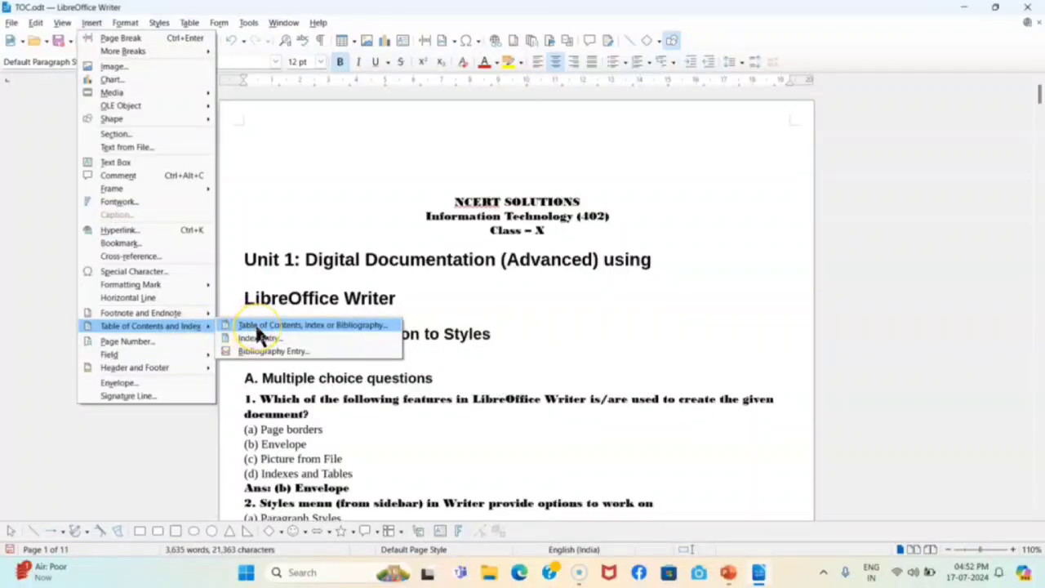
left_click(291, 327)
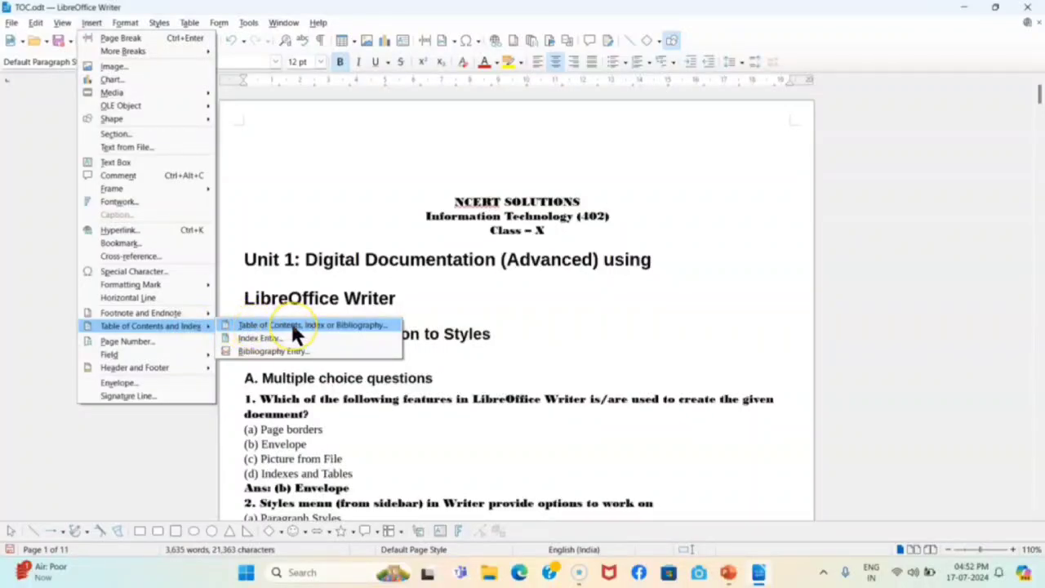
left_click(291, 325)
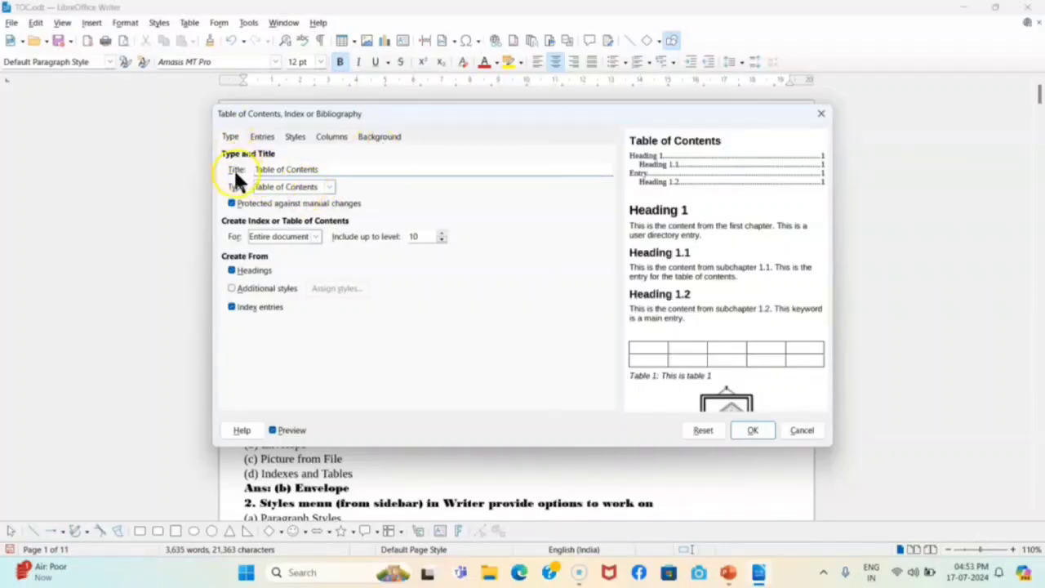
Replace the default title 'Table of Contents' with 'Index' in the Type tab
left_click(330, 169)
left_click_drag(330, 170, 235, 169)
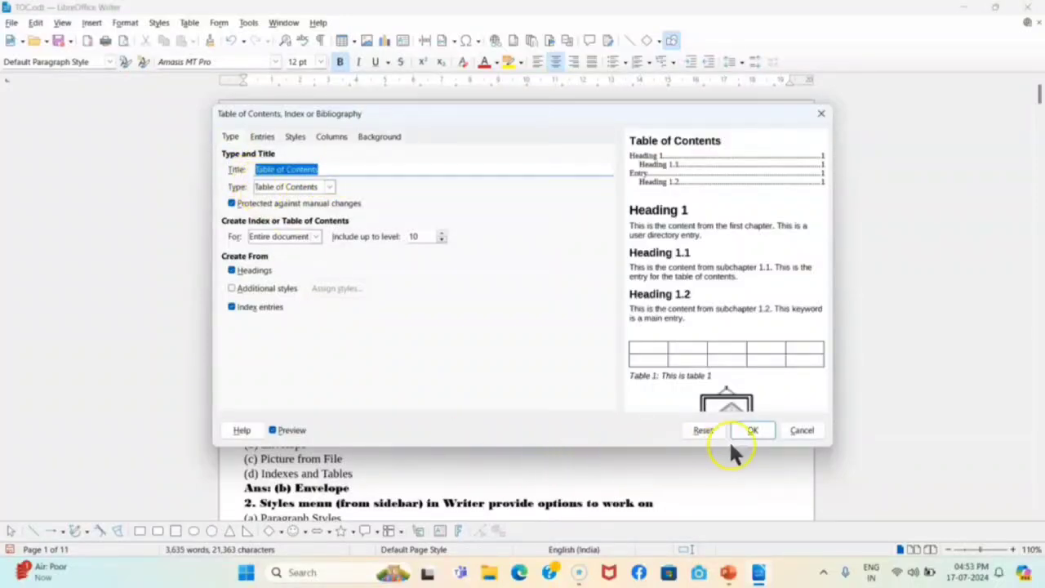
left_click(273, 431)
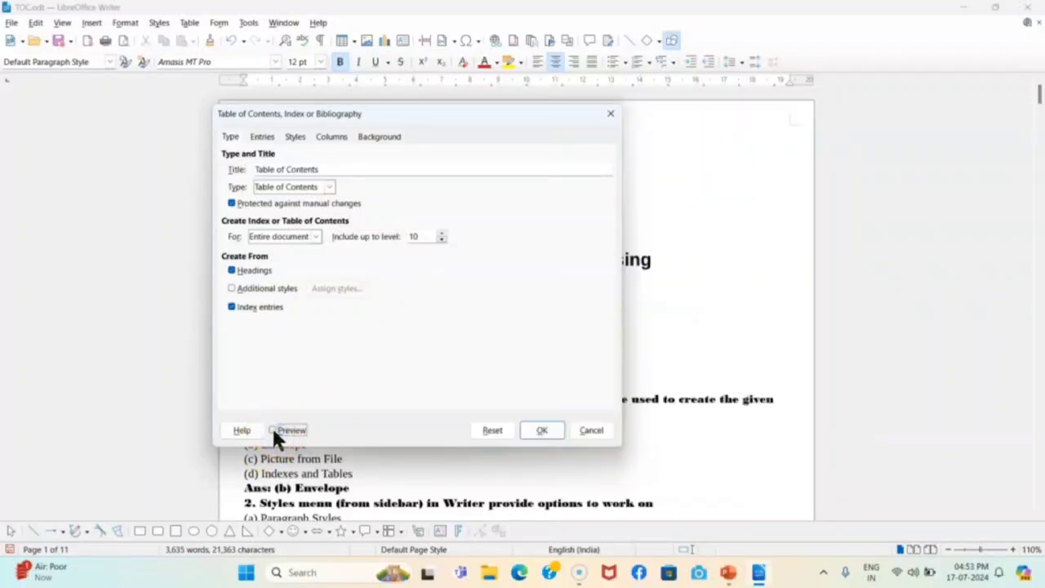
left_click(272, 431)
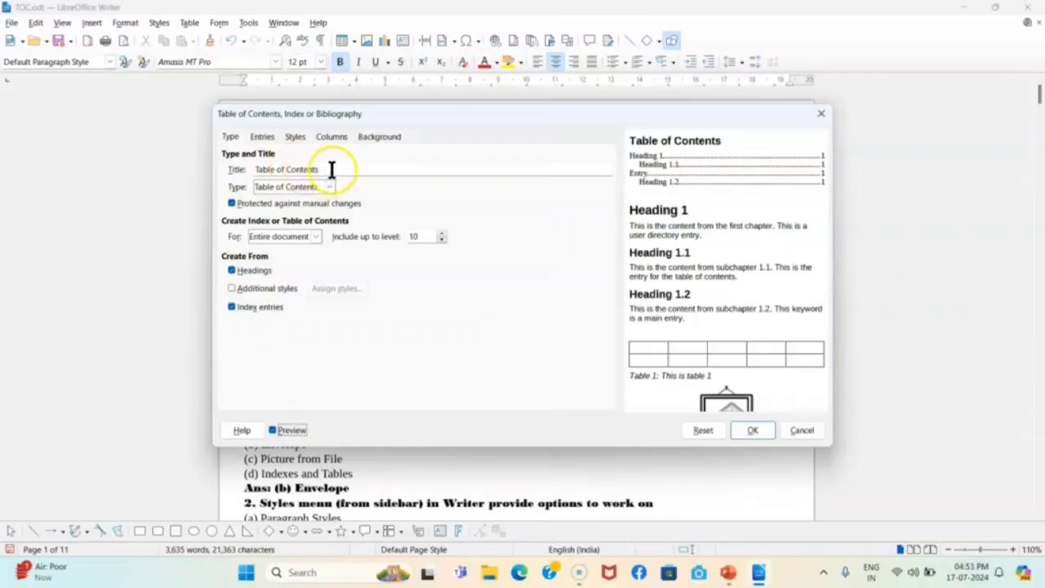
left_click_drag(331, 168, 247, 169)
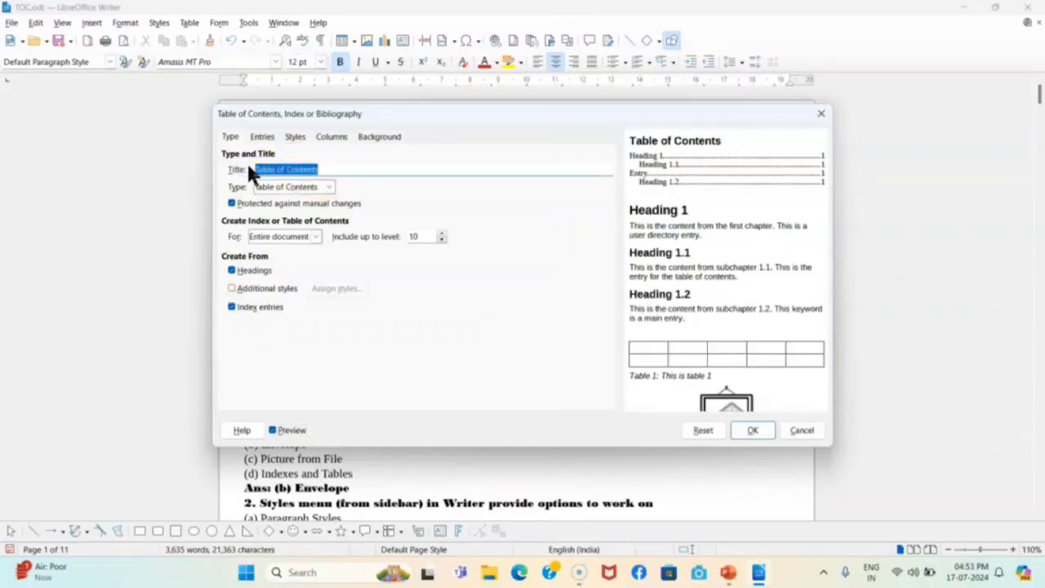
type("Inde")
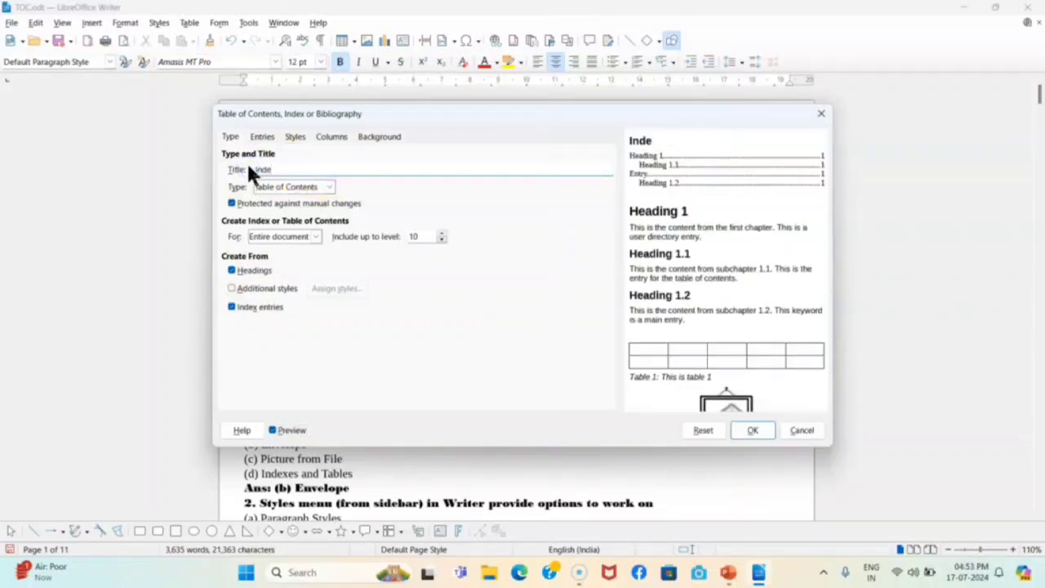
type("x")
left_click(330, 187)
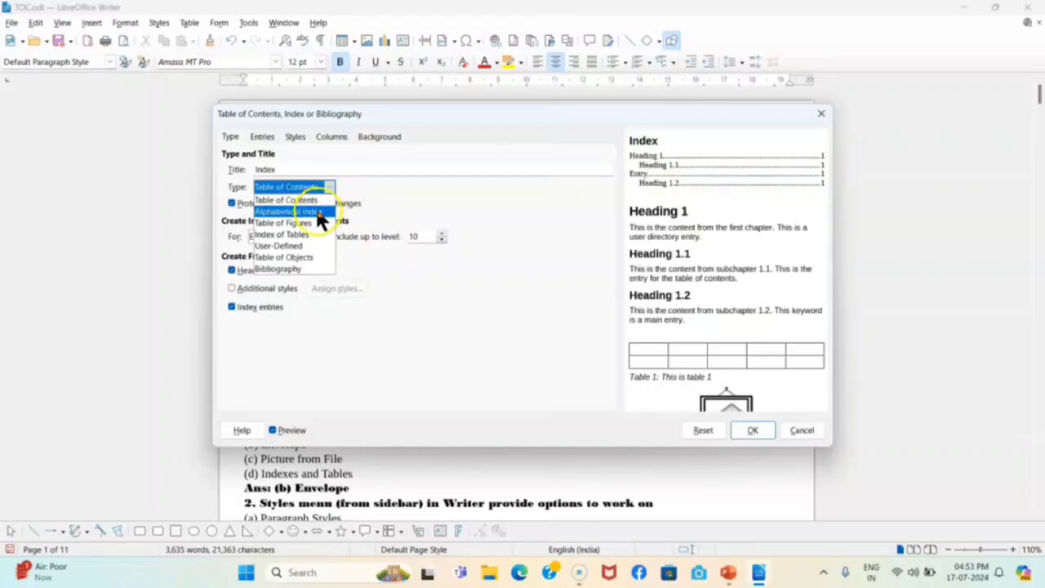
left_click(318, 211)
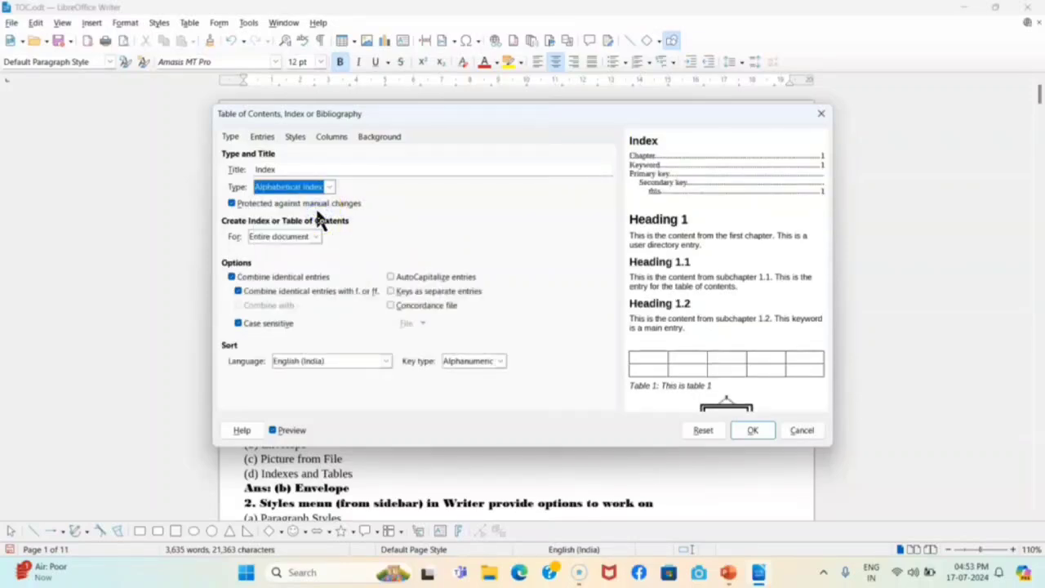
left_click(330, 187)
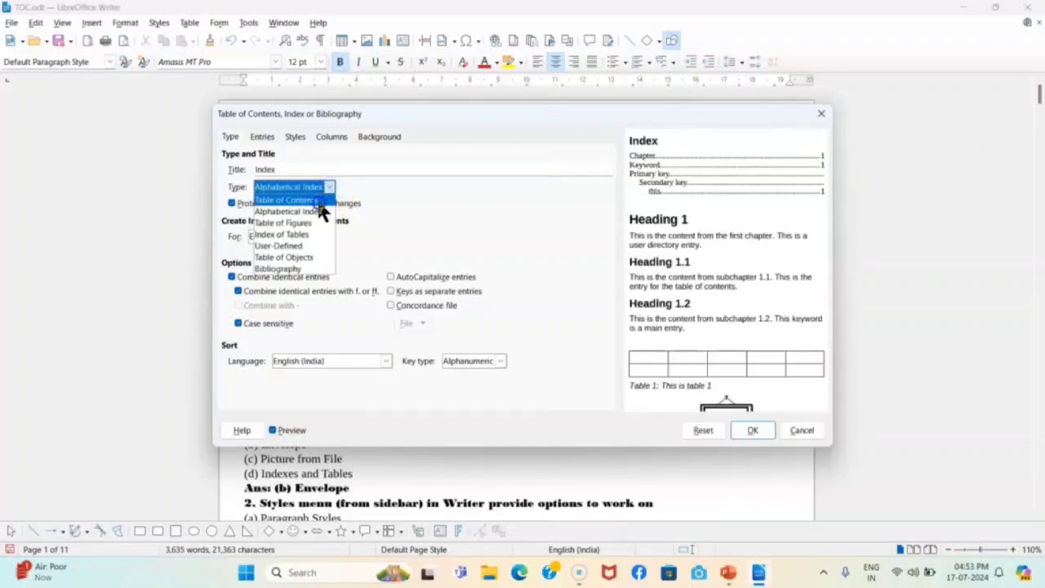
left_click(318, 201)
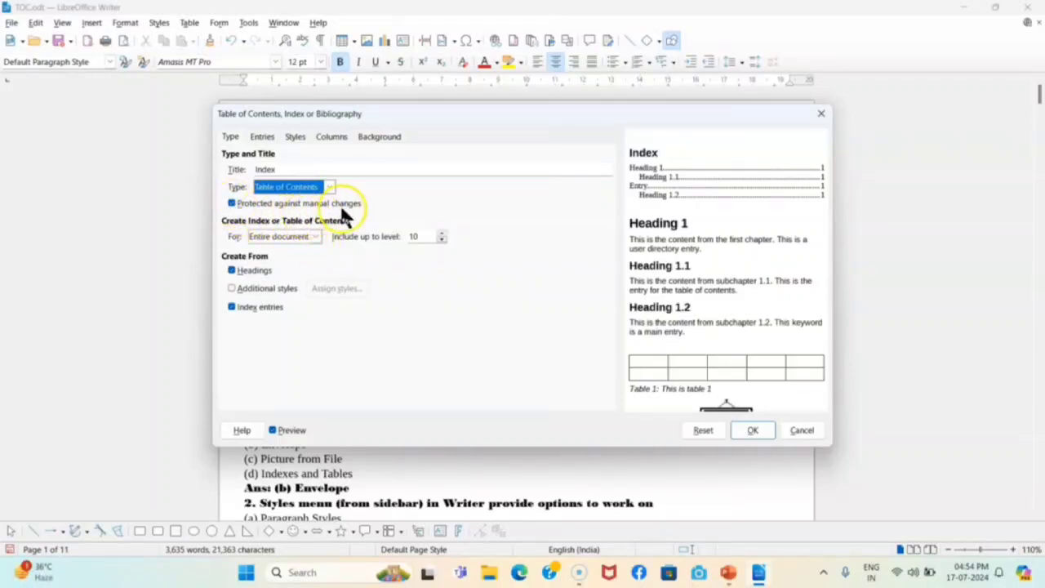
left_click(234, 205)
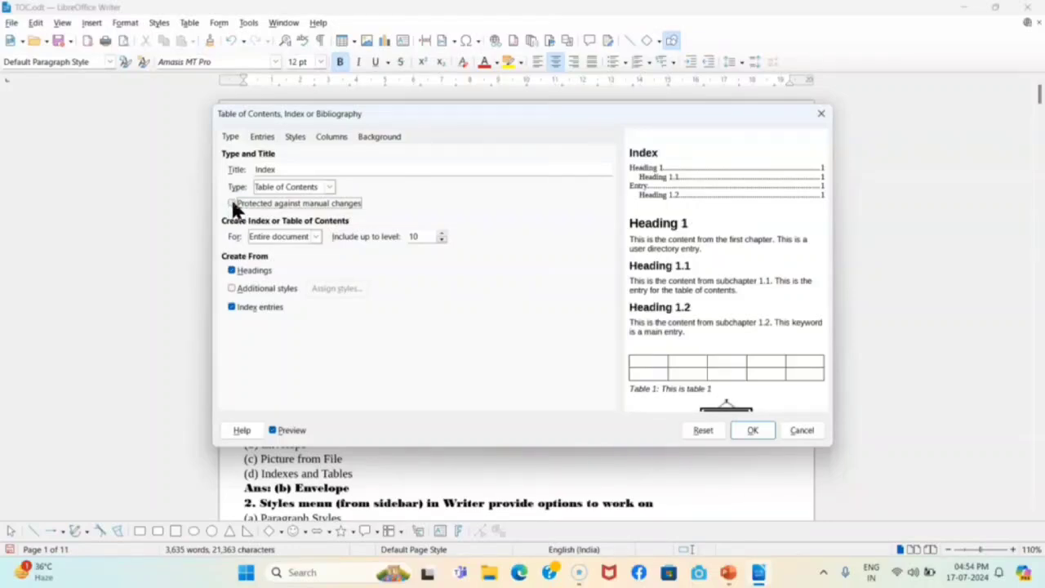
left_click(233, 204)
Confirm the dialog to insert the Index table of contents at the document start
left_click(752, 431)
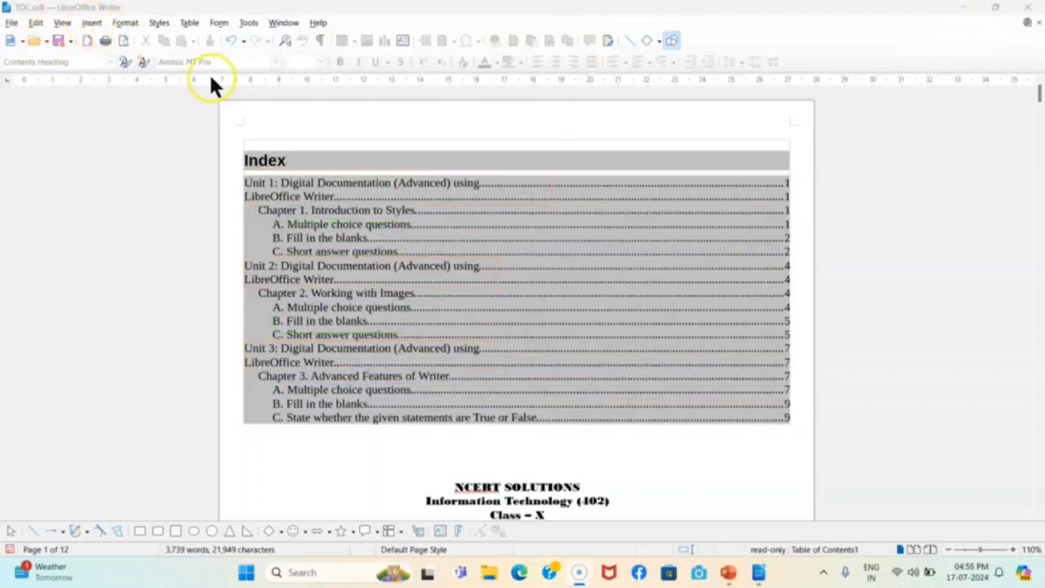
Try deleting the Index heading, dismiss the read-only warning, and reopen the index context menu
right_click(361, 252)
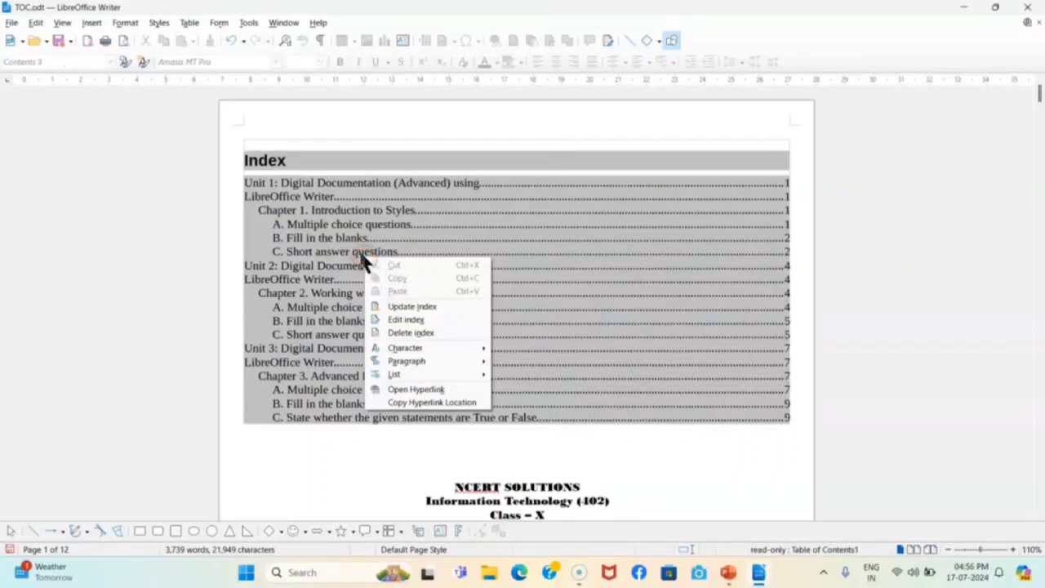
left_click(296, 176)
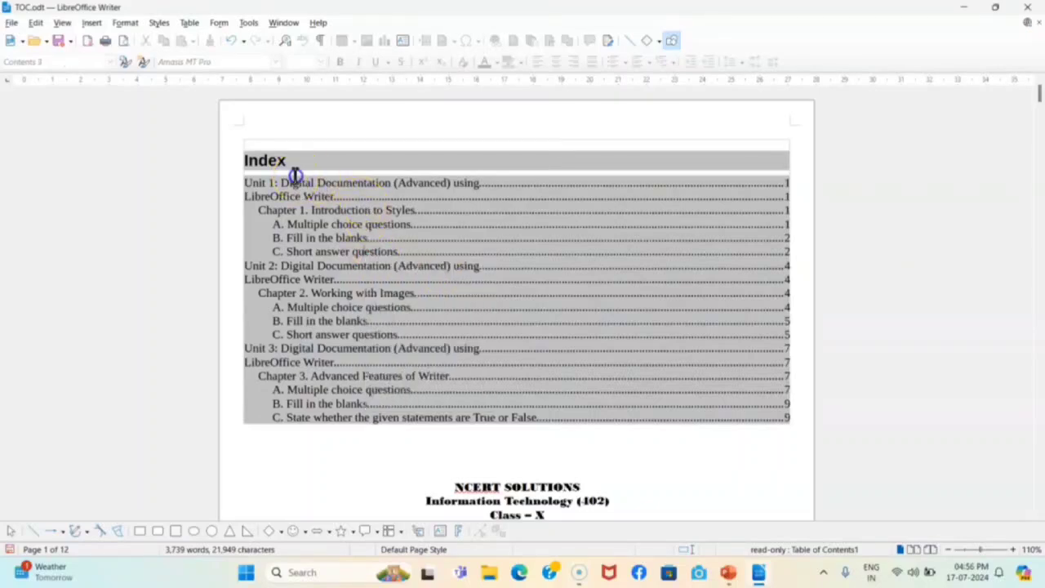
left_click_drag(302, 159, 242, 159)
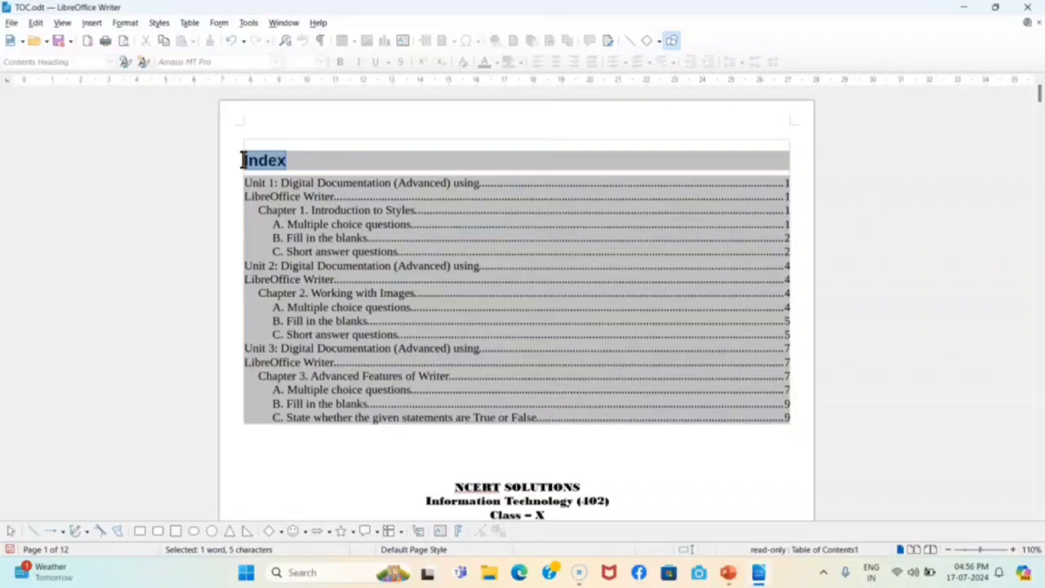
key("Delete")
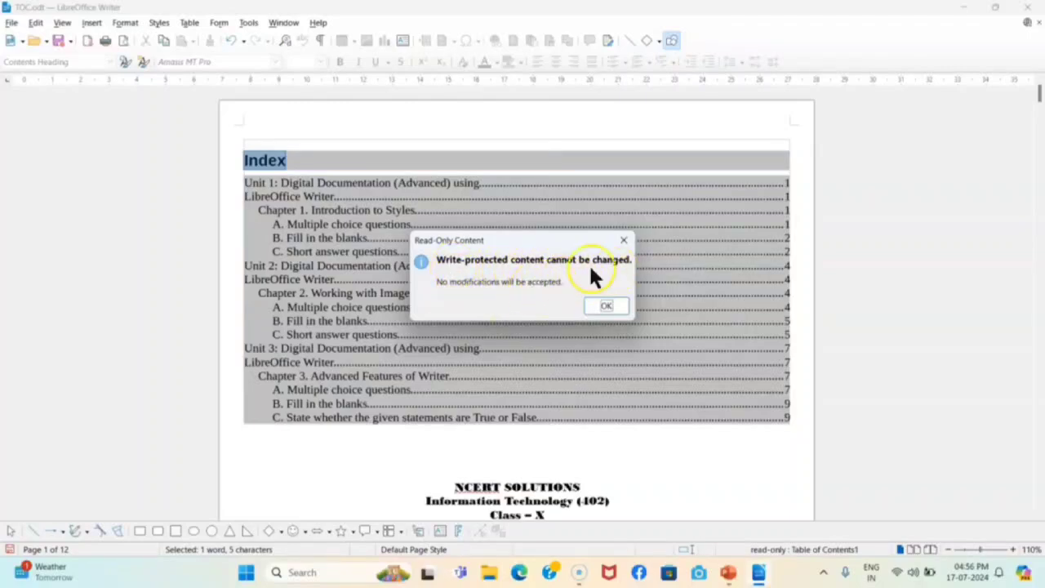
left_click(625, 242)
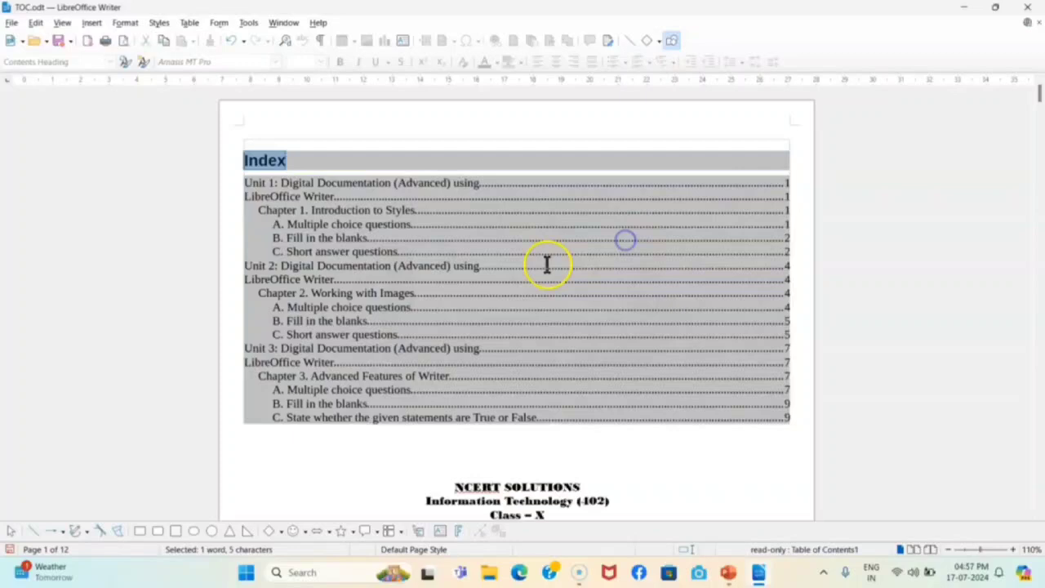
right_click(445, 253)
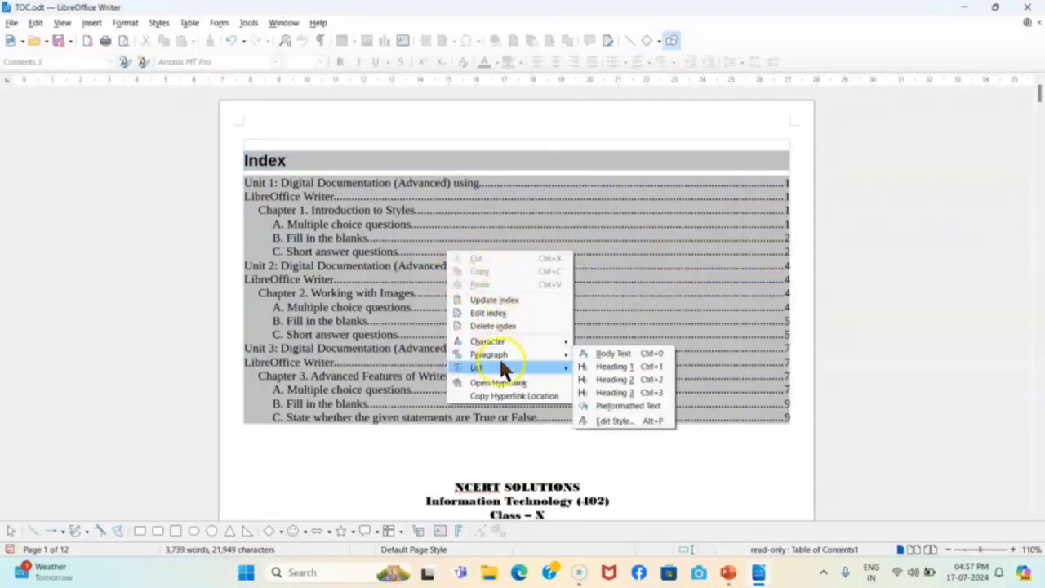
Turn off the index's protection against manual changes
left_click(498, 314)
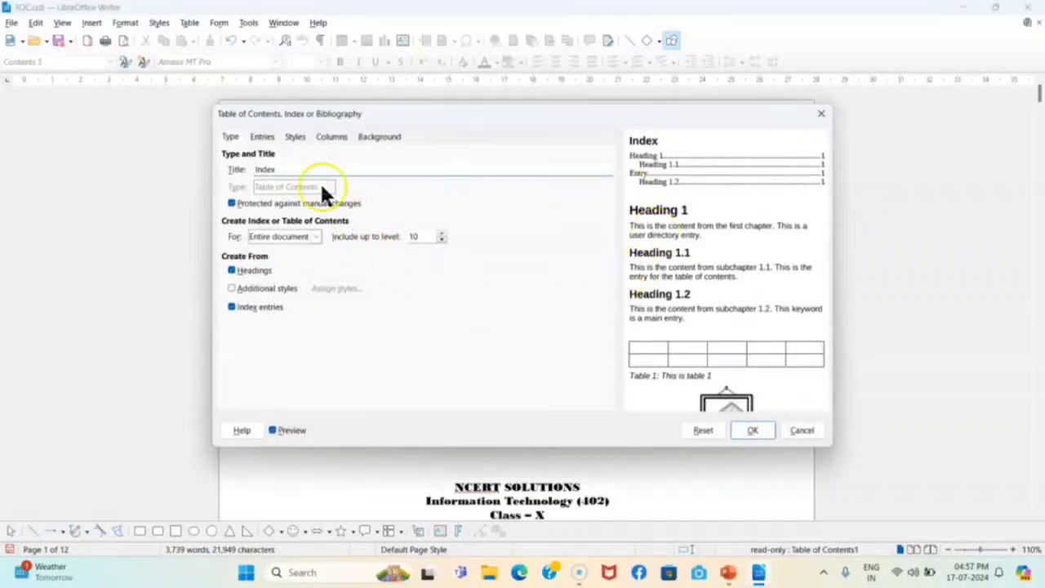
left_click(233, 203)
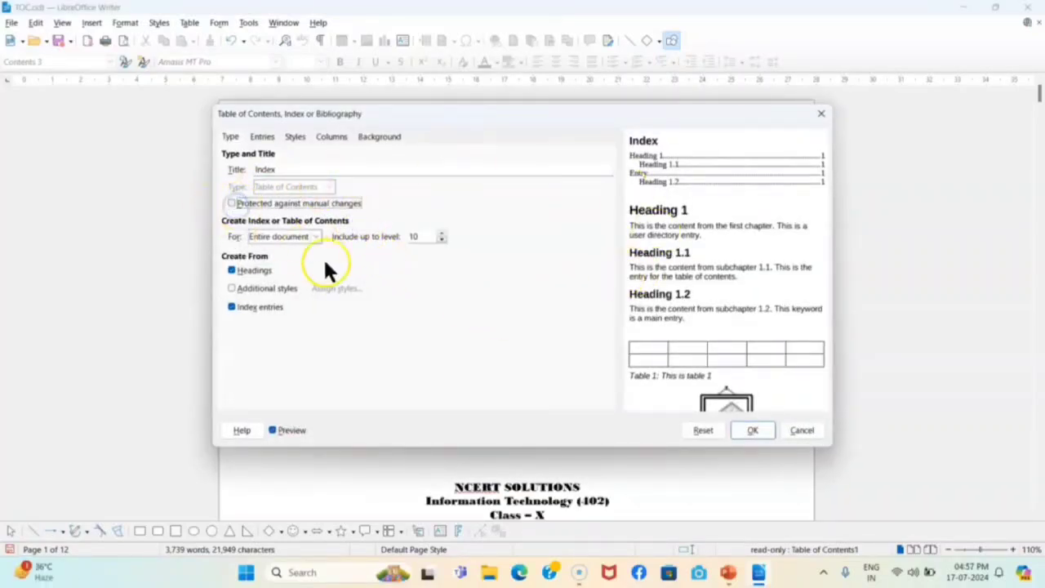
left_click(755, 432)
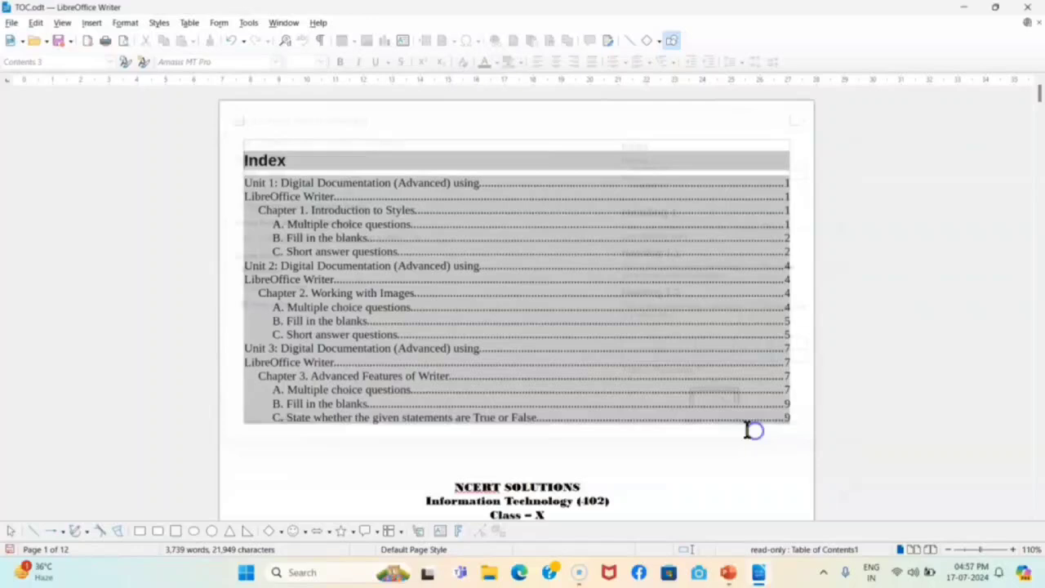
Overwrite the heading 'Index' with 'Table of Content'
left_click(309, 172)
left_click_drag(306, 161, 227, 162)
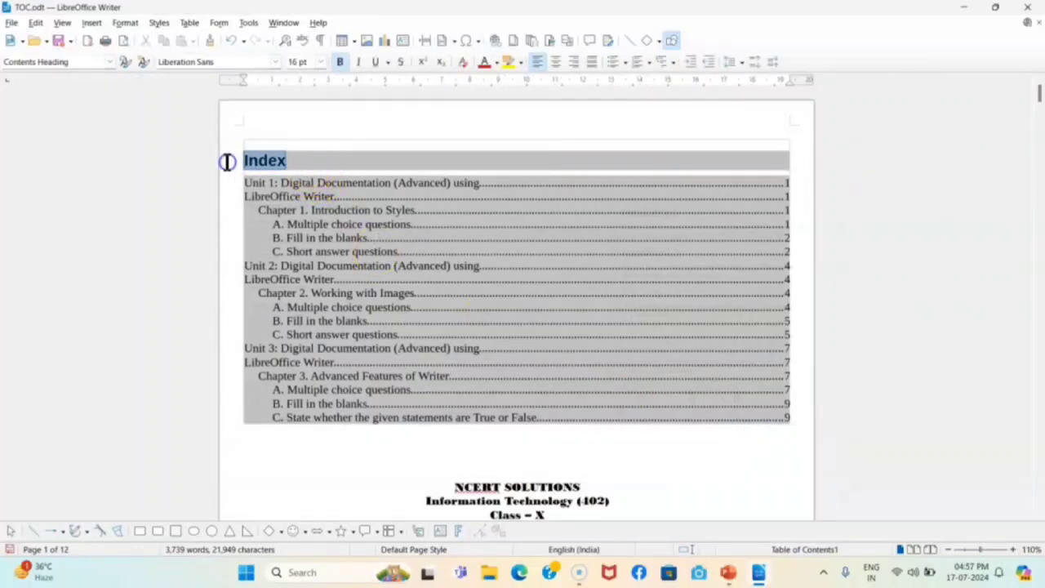
type("Table of")
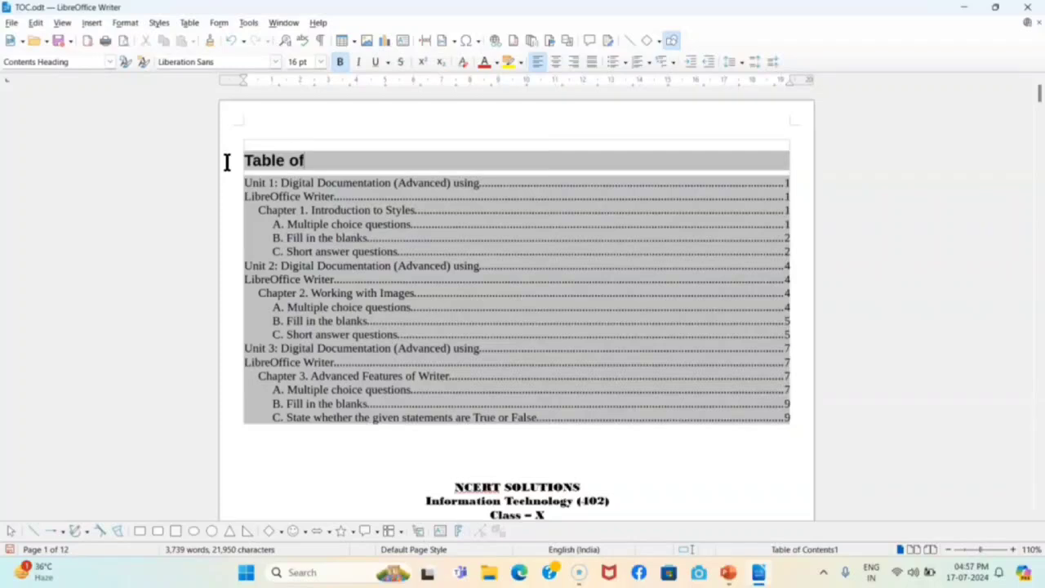
type(" Content")
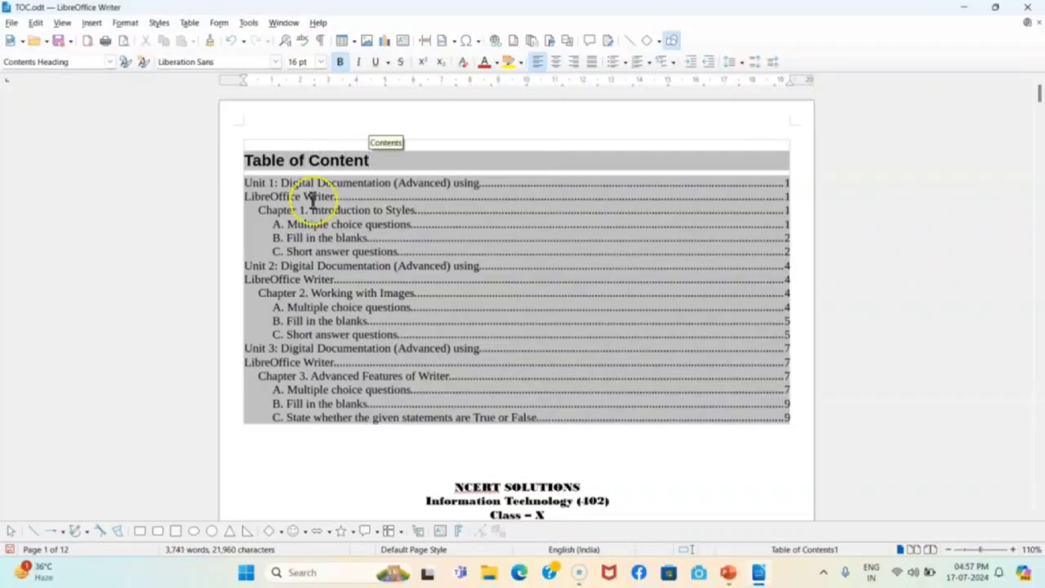
left_click(424, 247)
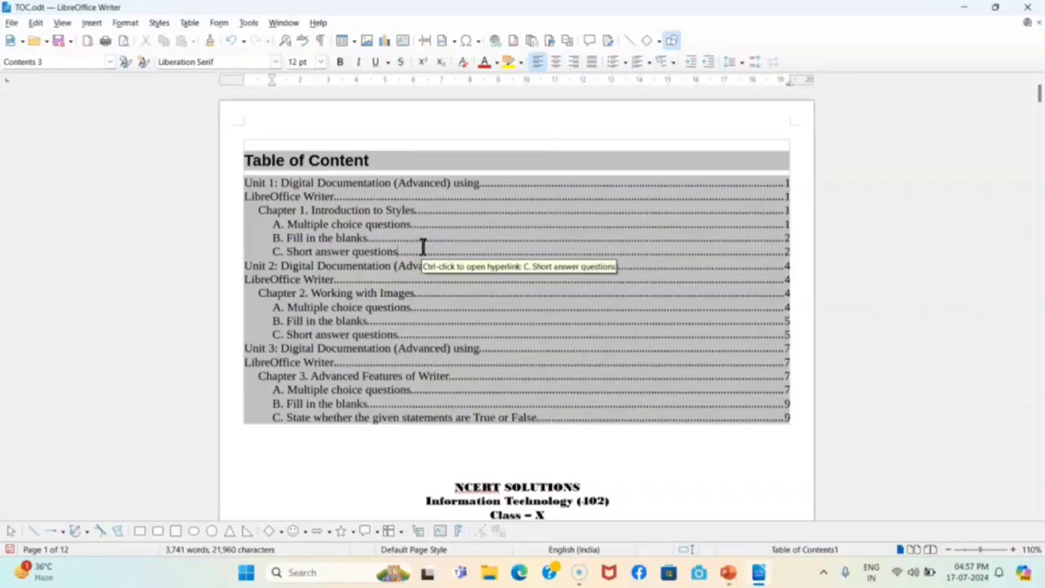
Re-protect the table of contents against manual changes and enable Additional styles
right_click(376, 237)
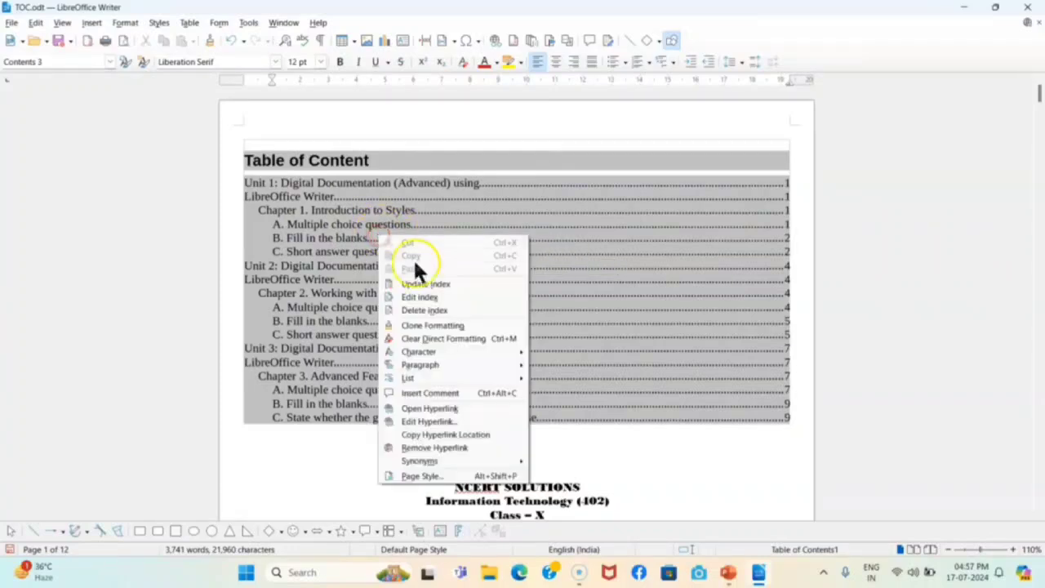
left_click(425, 297)
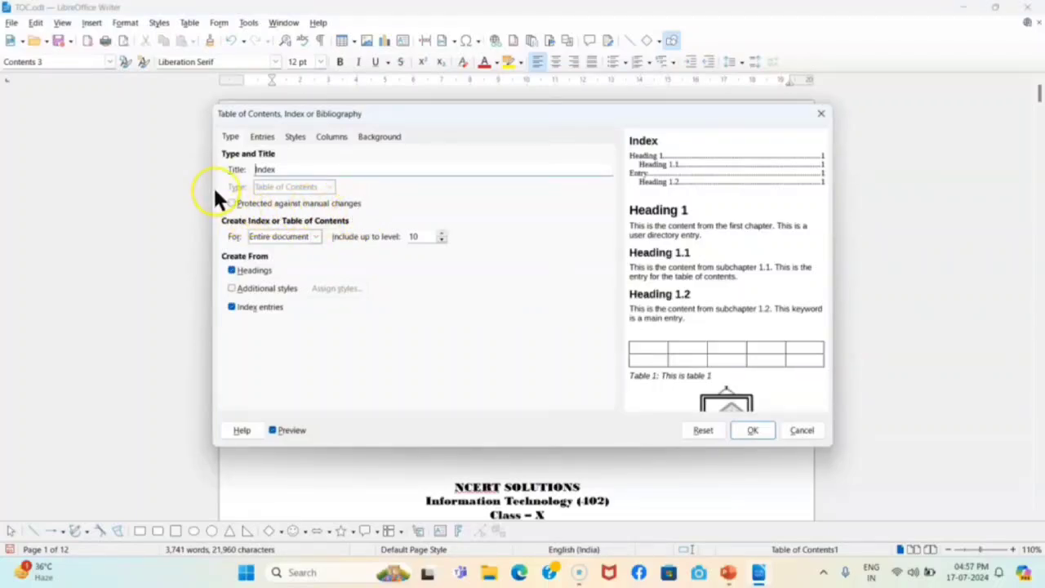
left_click(232, 203)
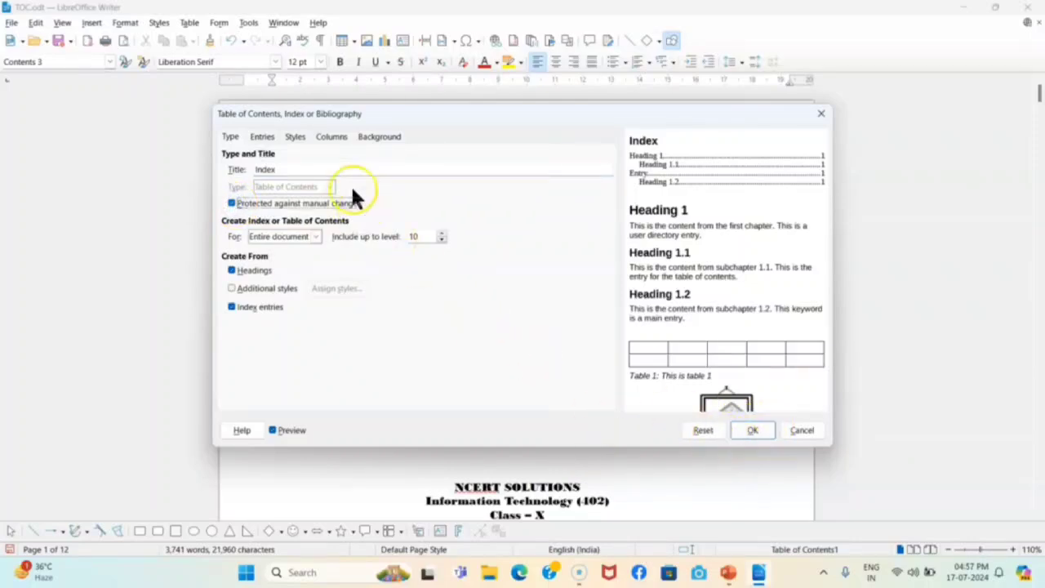
left_click(232, 288)
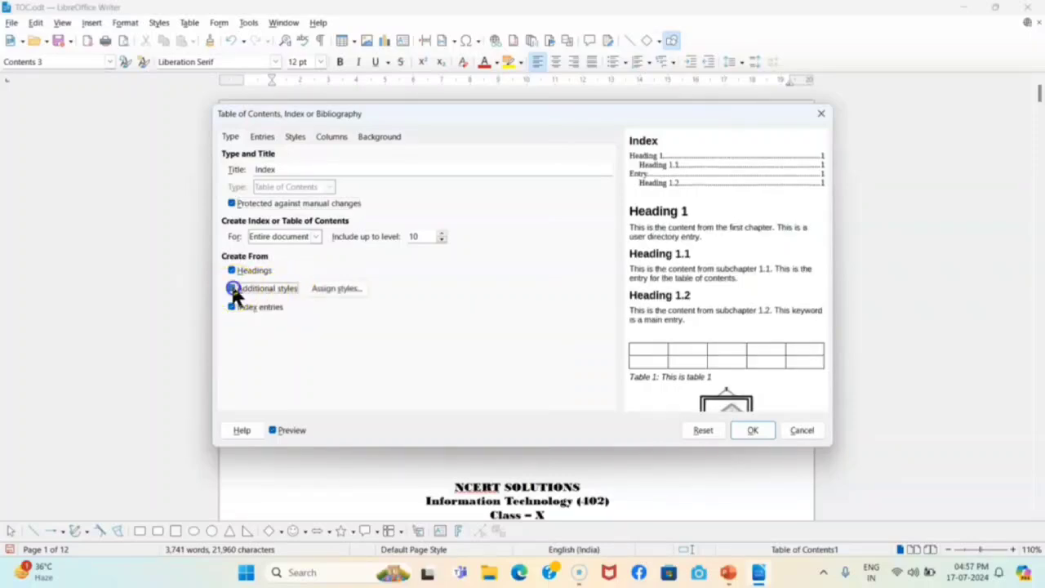
left_click(753, 433)
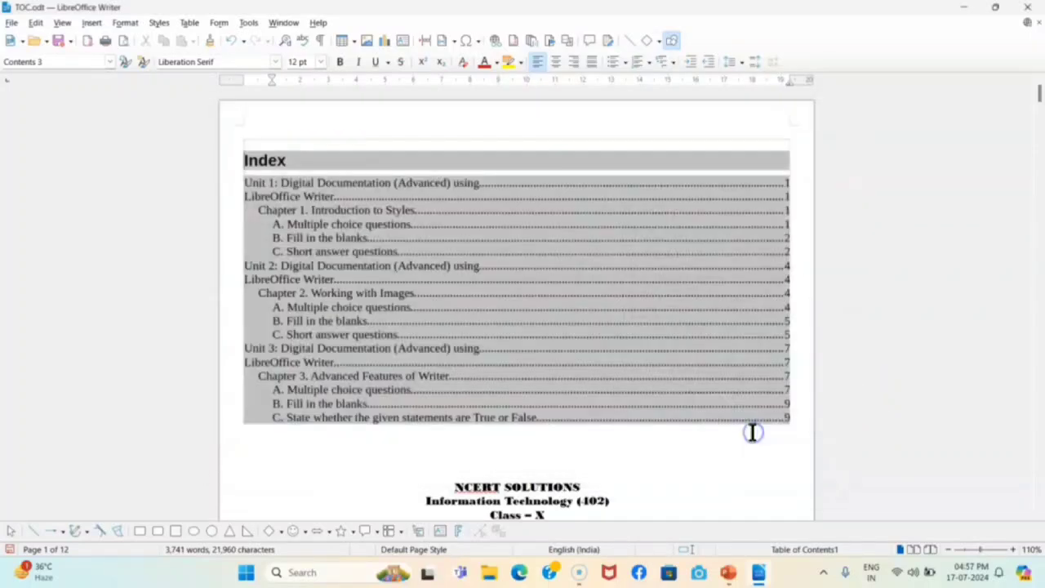
scroll(563, 368, "down", 3)
scroll(562, 371, "down", 15)
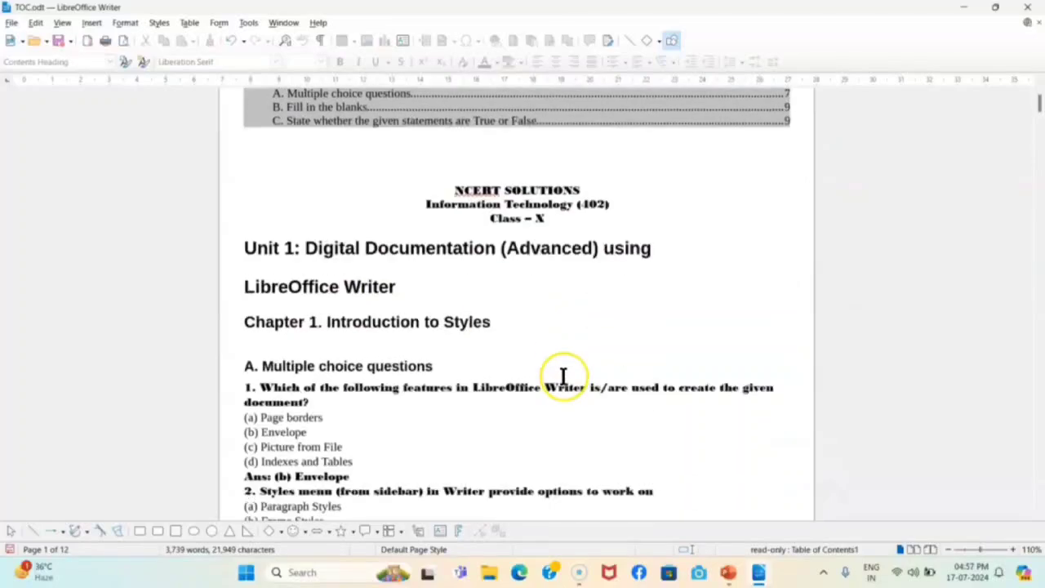
scroll(561, 374, "down", 6)
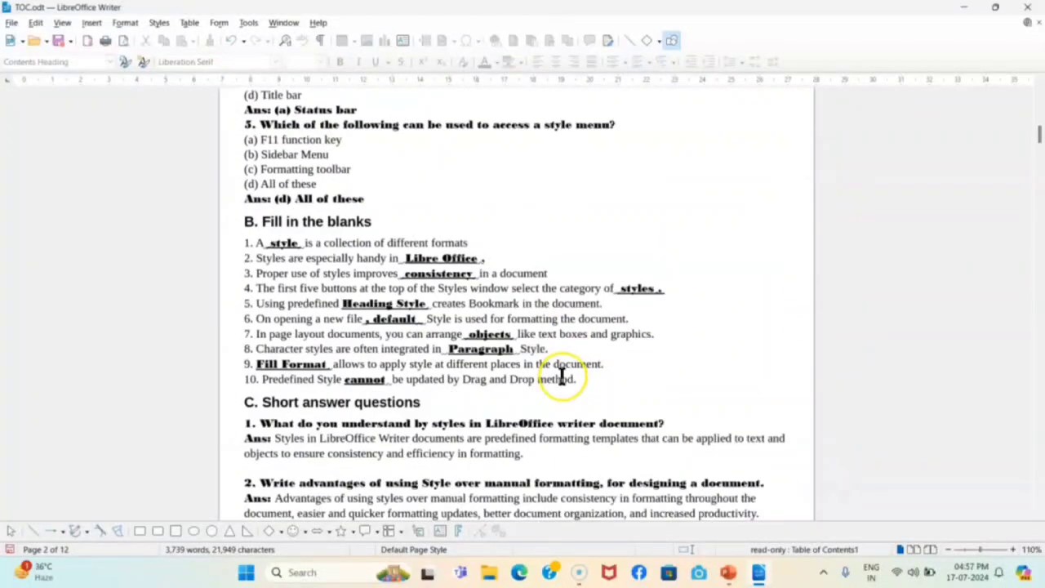
scroll(560, 373, "up", 2)
scroll(490, 325, "down", 3)
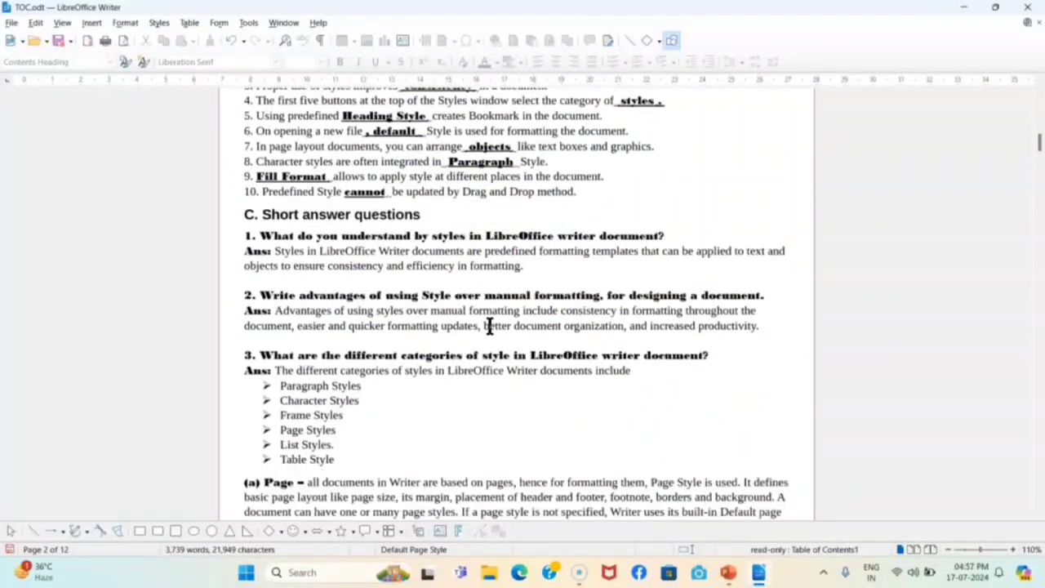
Apply the Contents 1 paragraph style to short-answer questions 1 and 2
left_click_drag(247, 238, 692, 237)
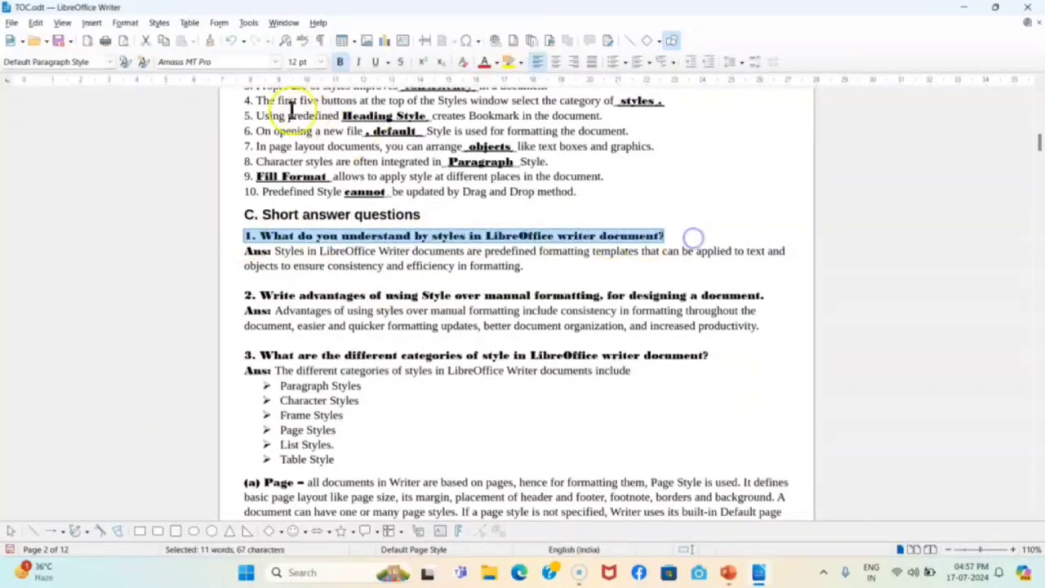
left_click(109, 62)
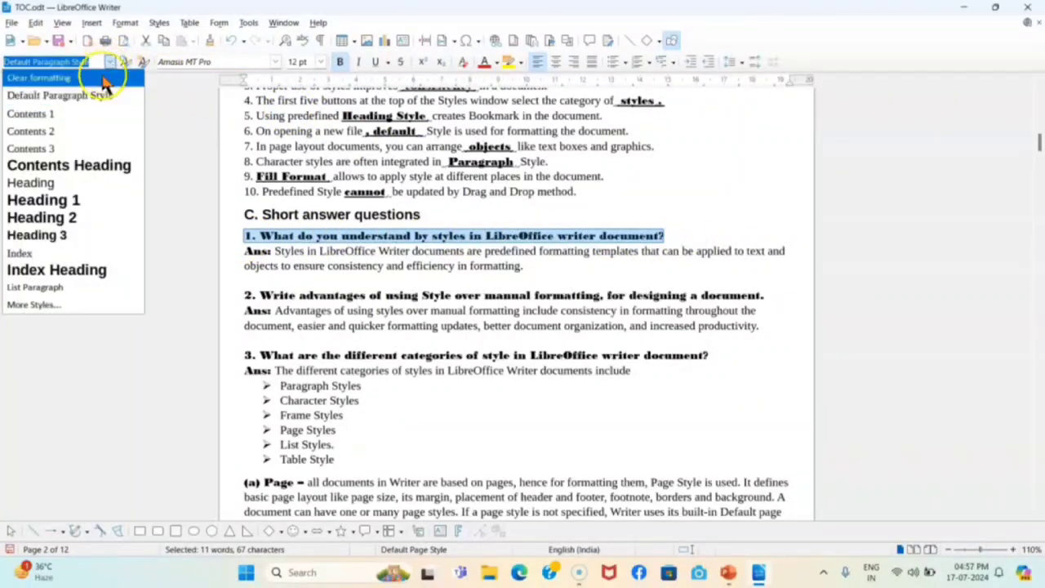
left_click(63, 114)
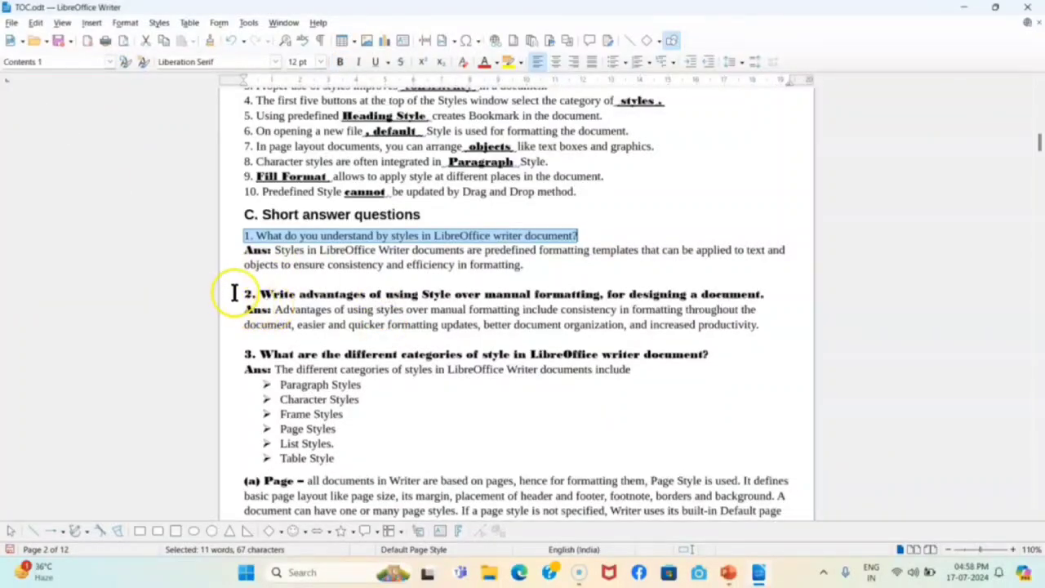
left_click_drag(240, 293, 831, 292)
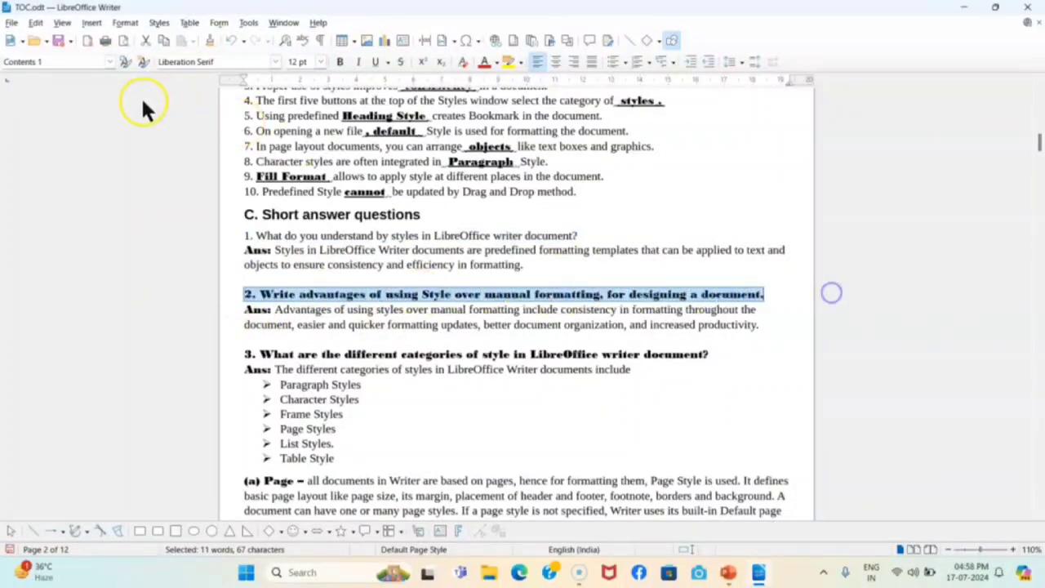
left_click(110, 62)
left_click(63, 132)
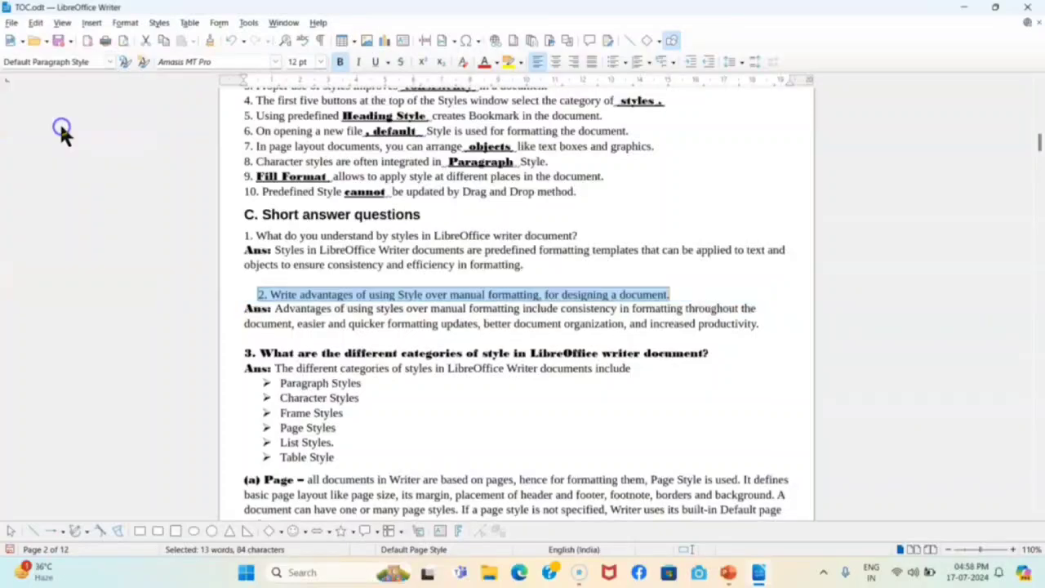
left_click(110, 62)
left_click(82, 115)
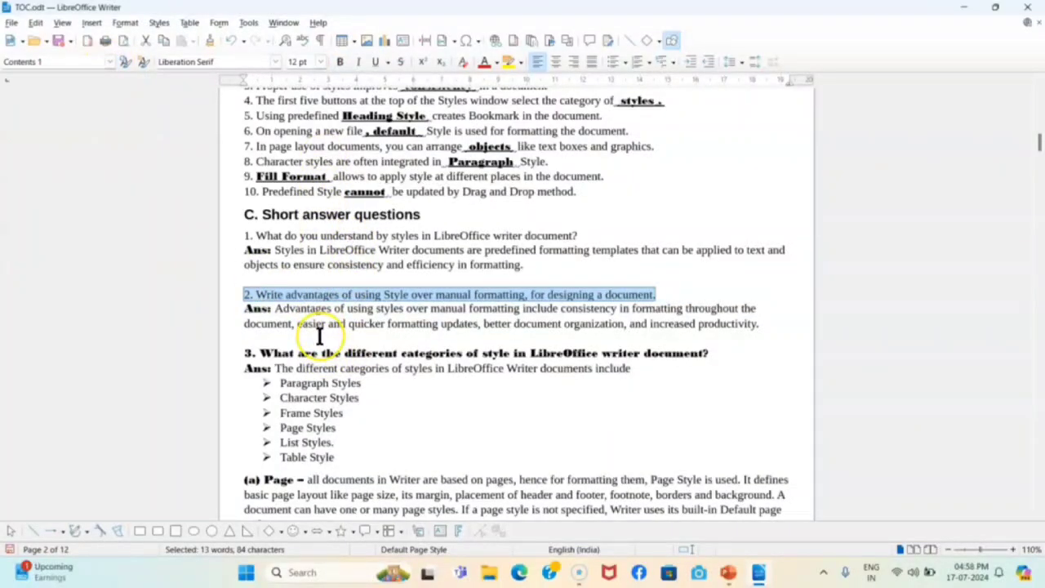
scroll(357, 275, "up", 10)
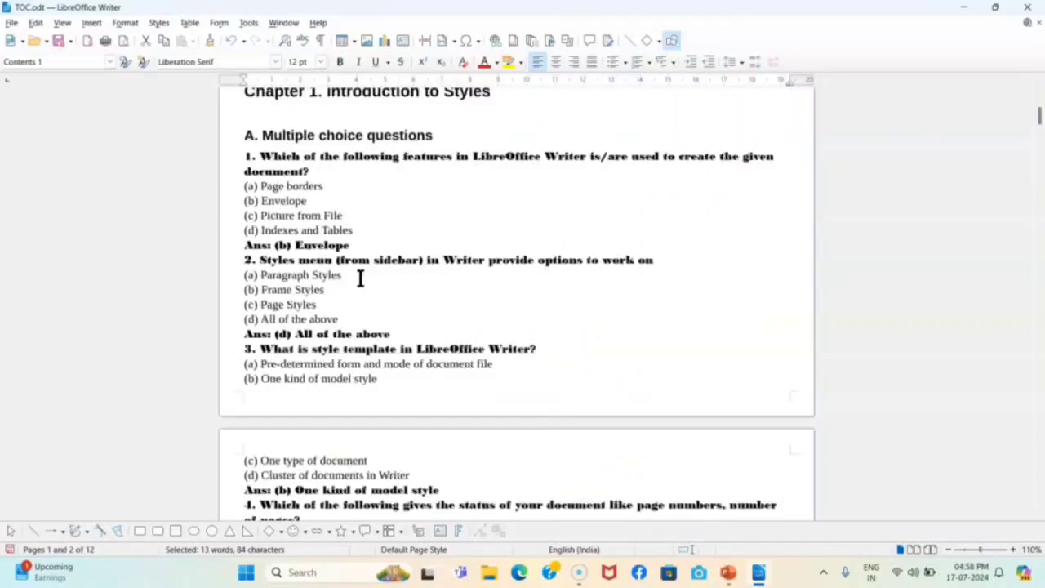
Enable Additional styles in Edit Index and assign Contents 1 to level 1
scroll(359, 278, "up", 10)
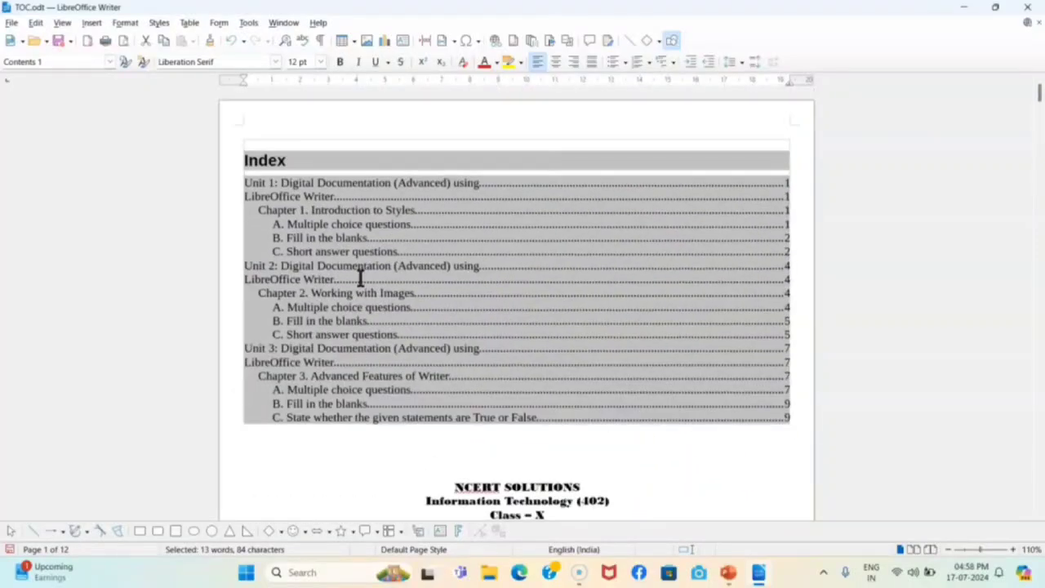
right_click(462, 238)
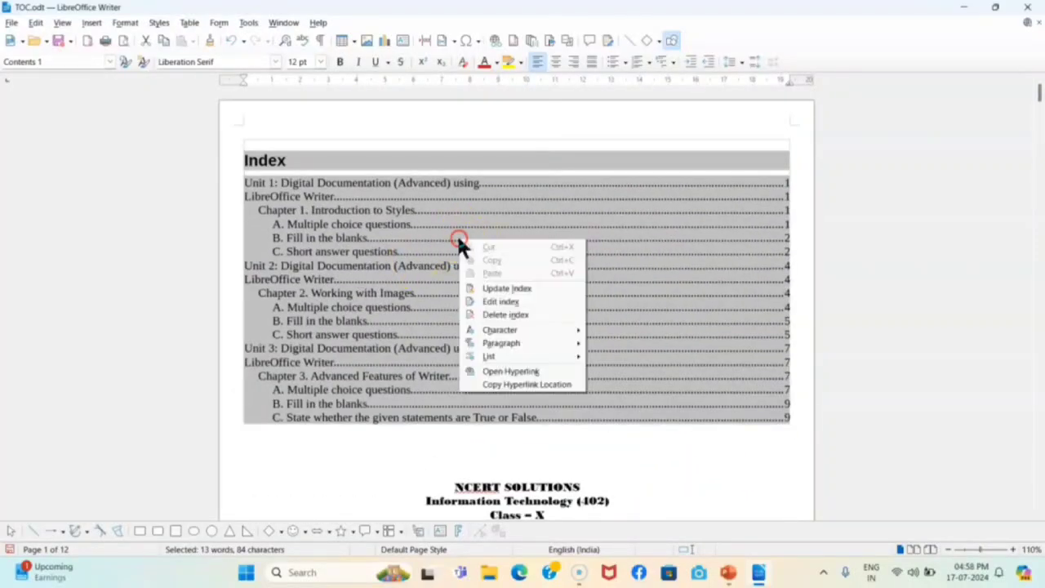
left_click(506, 303)
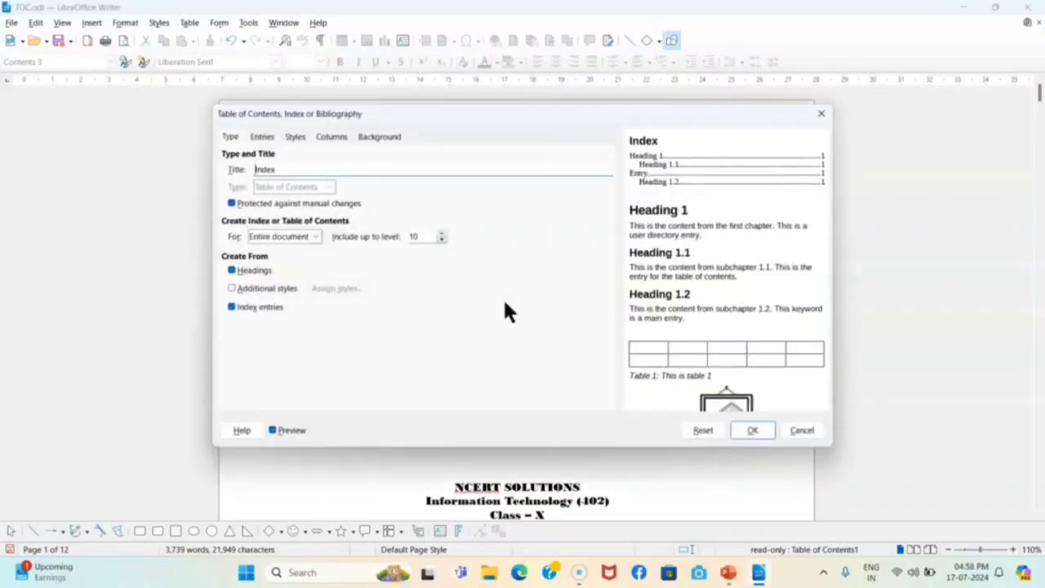
left_click(233, 291)
left_click(349, 290)
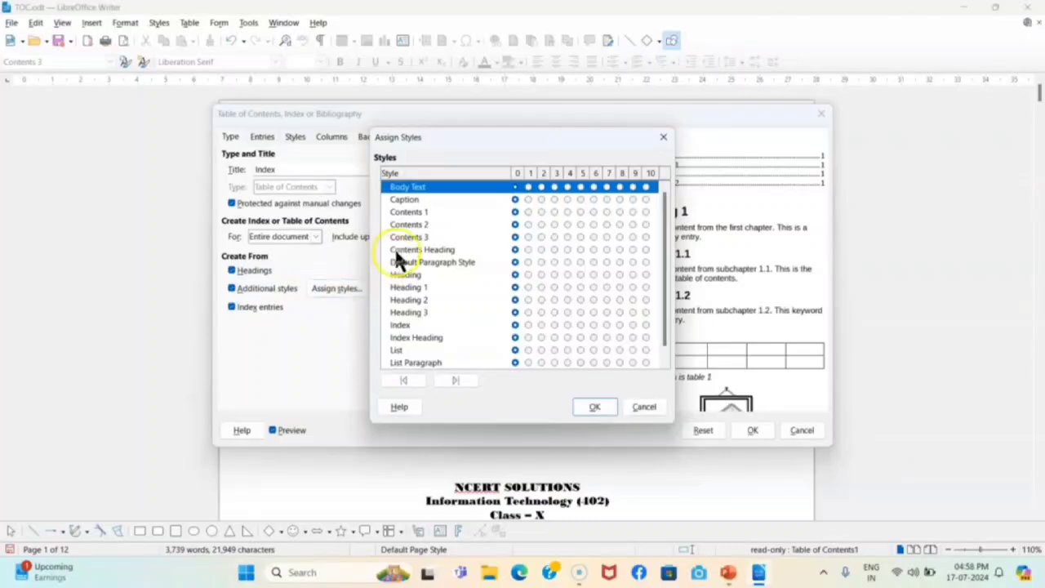
left_click(414, 216)
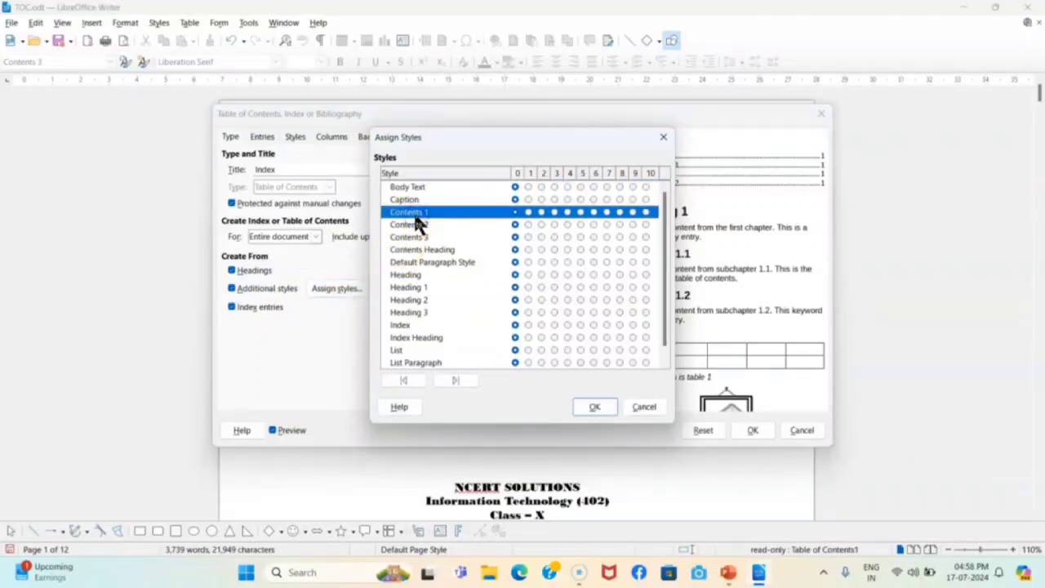
left_click(529, 213)
left_click(598, 408)
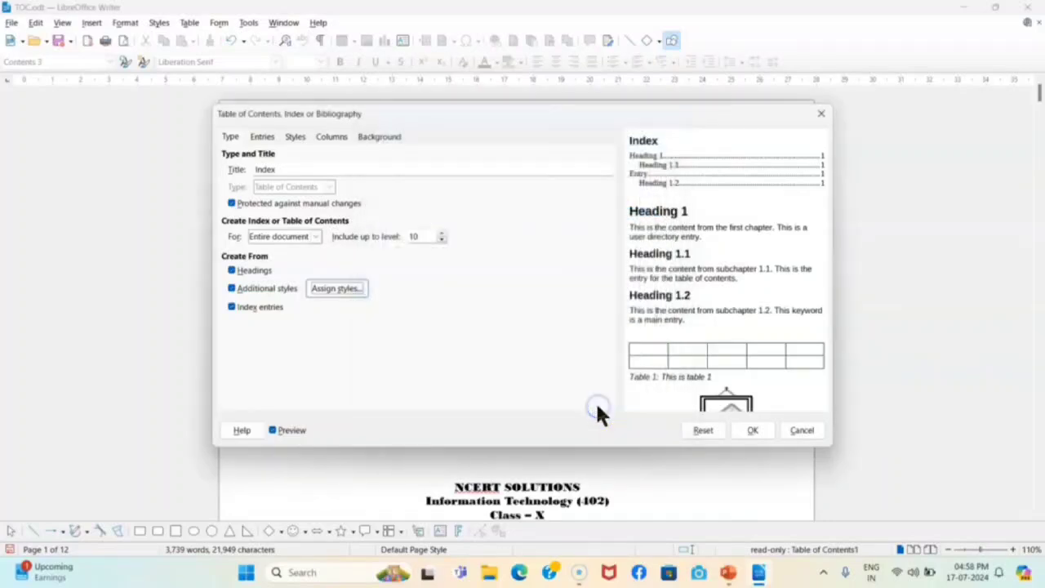
left_click(738, 444)
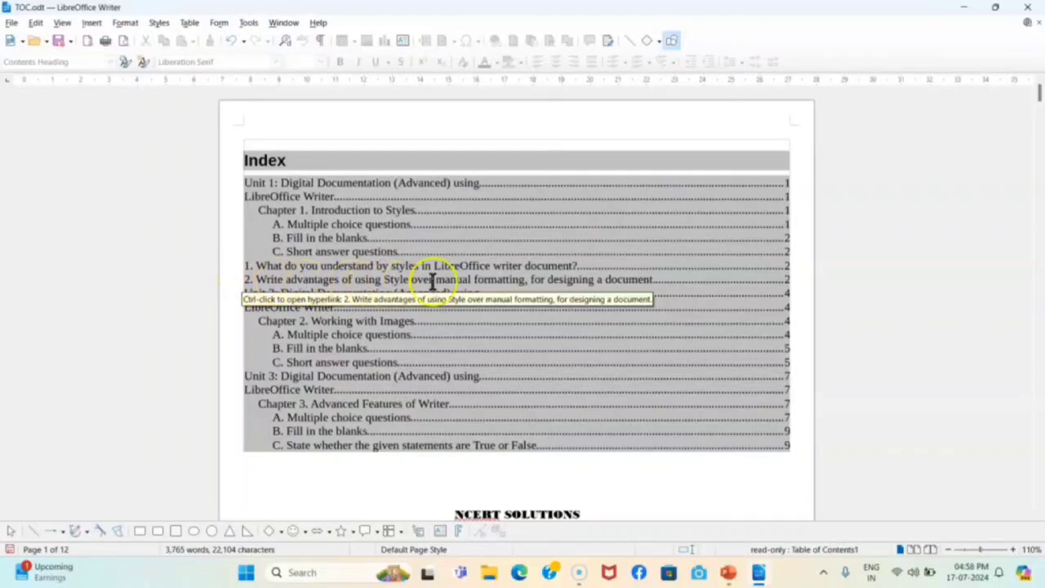
Update the Index, then switch off Additional styles so the question lines drop out
right_click(529, 250)
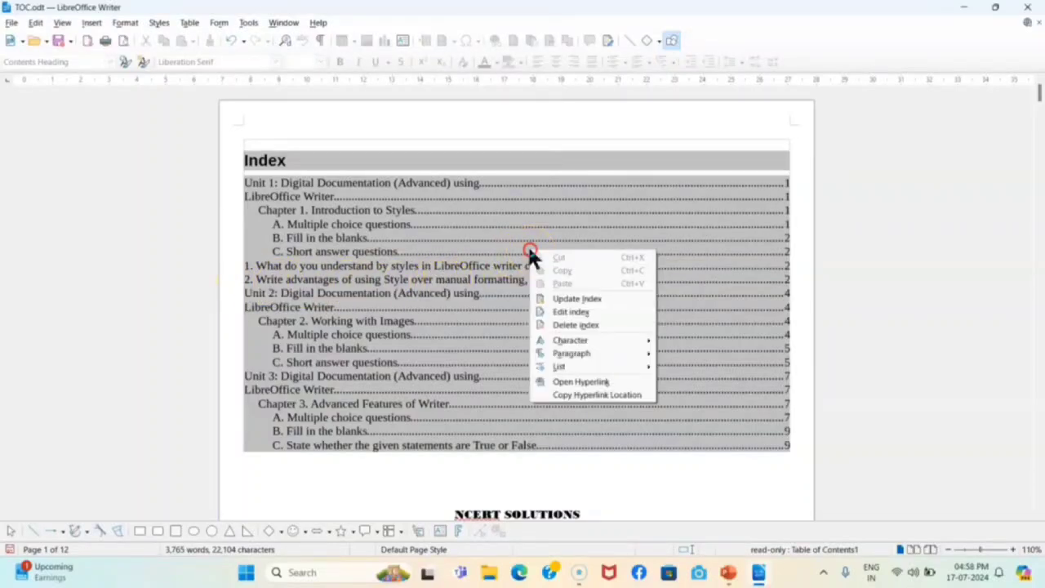
left_click(583, 300)
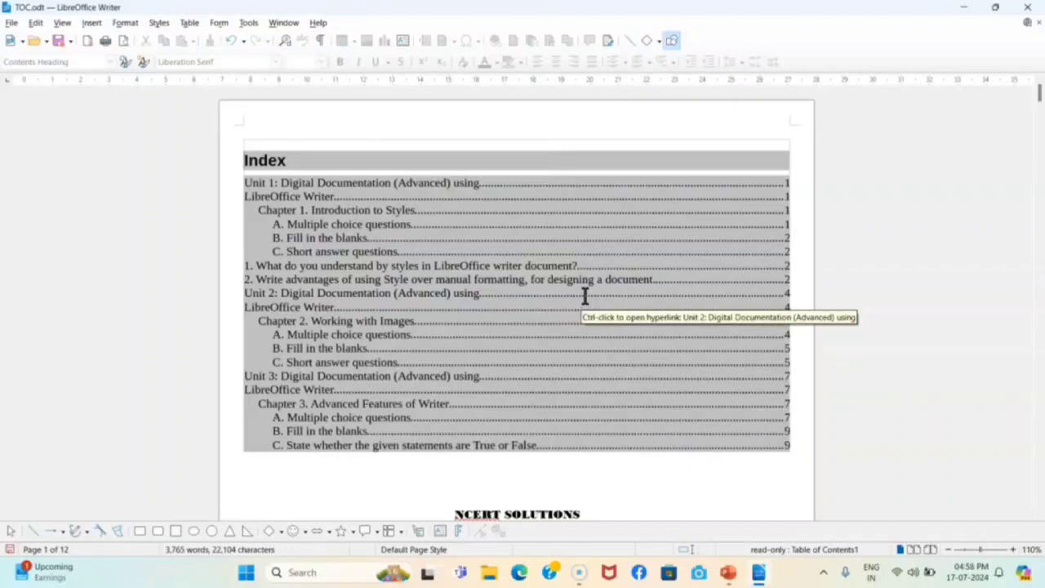
right_click(458, 237)
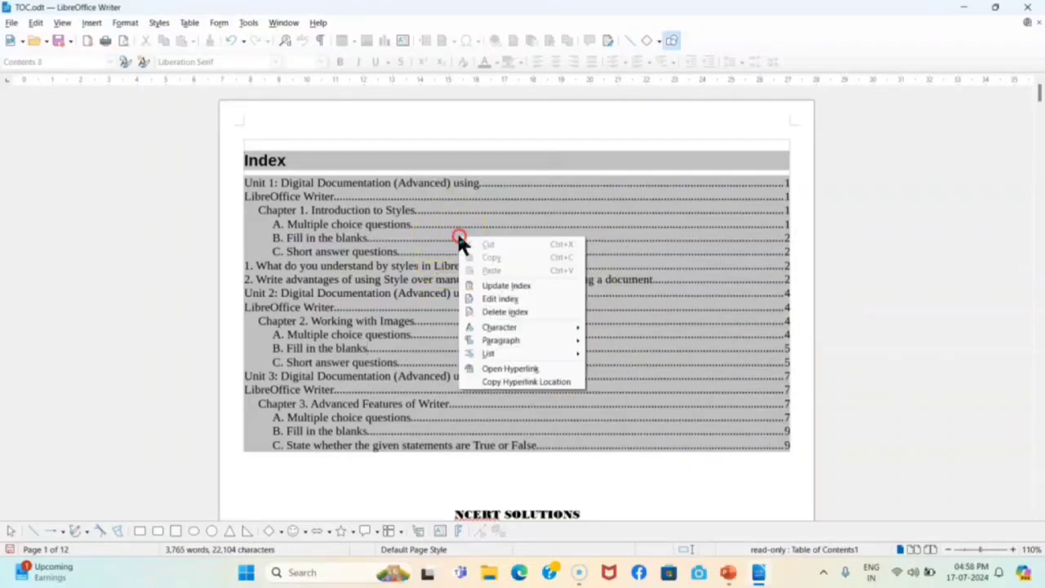
left_click(521, 301)
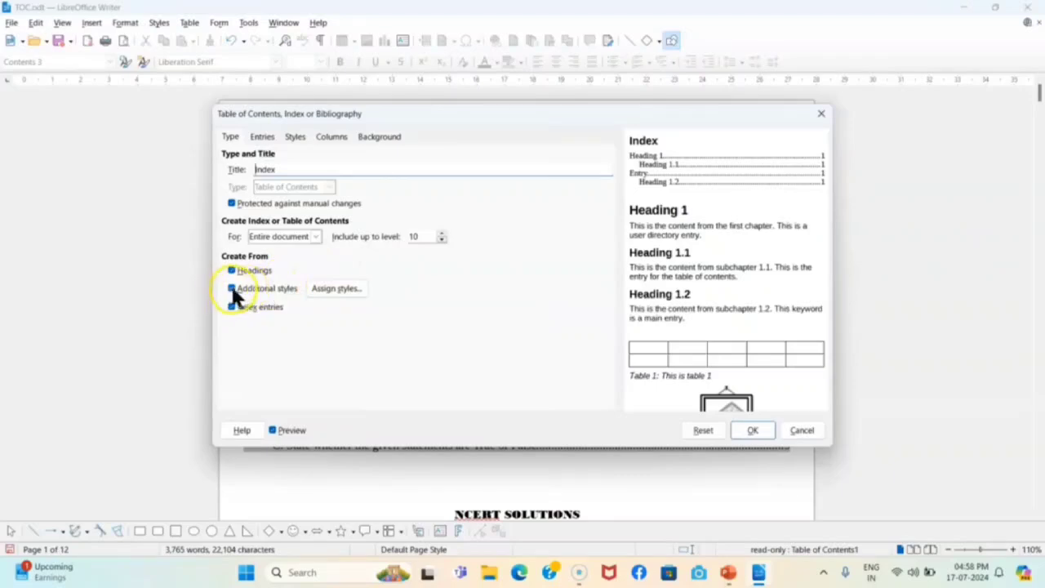
left_click(232, 291)
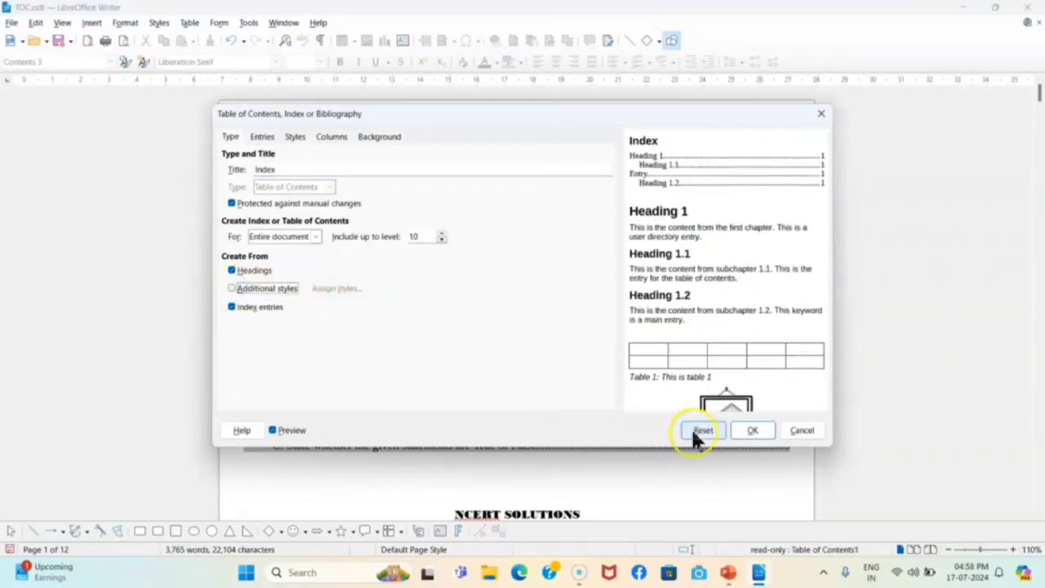
left_click(753, 430)
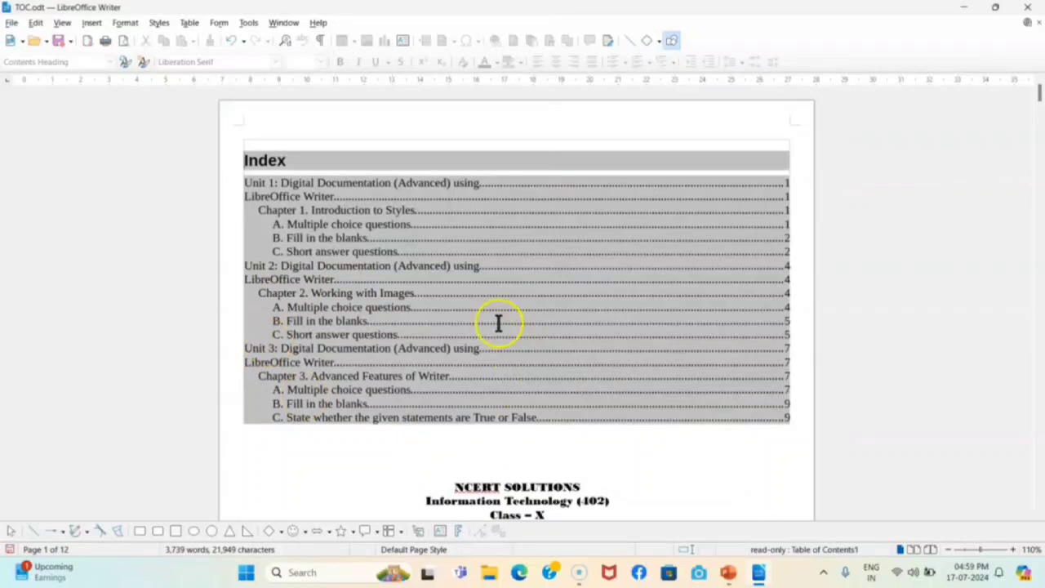
Open Edit Index and review the Entries and Styles tabs, including the Level 1 style
right_click(507, 292)
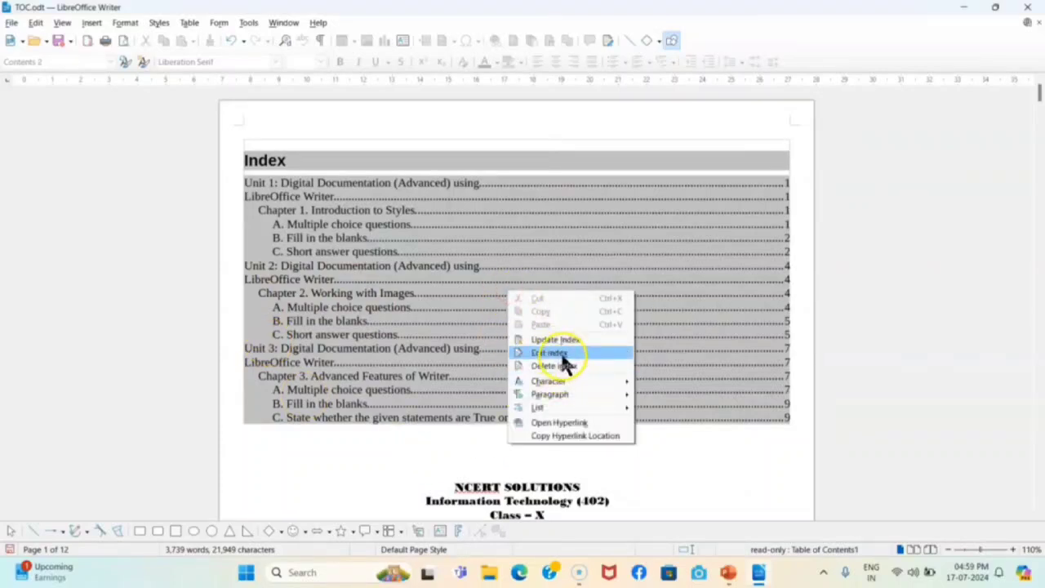
left_click(562, 354)
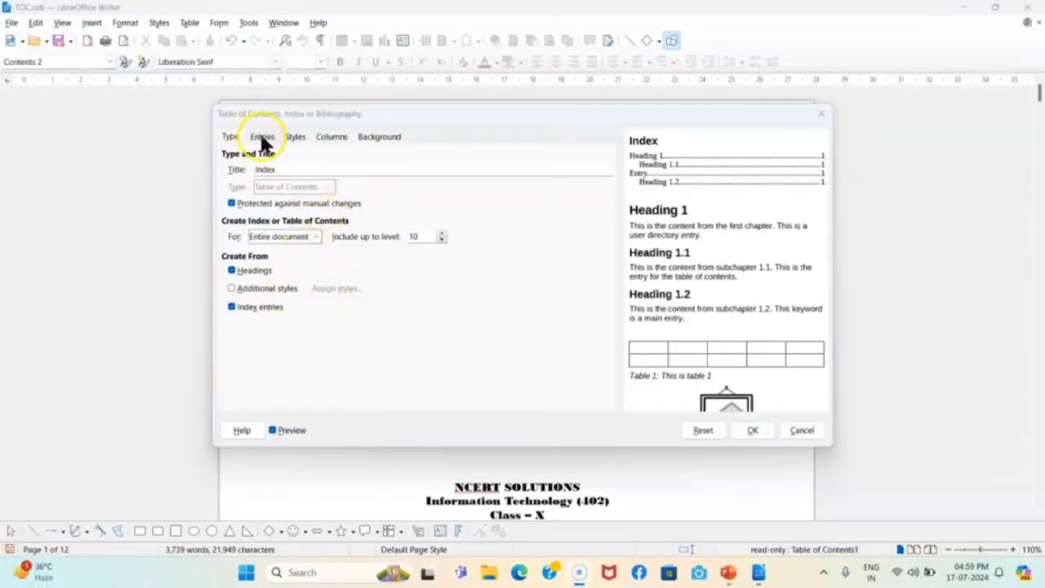
left_click(262, 137)
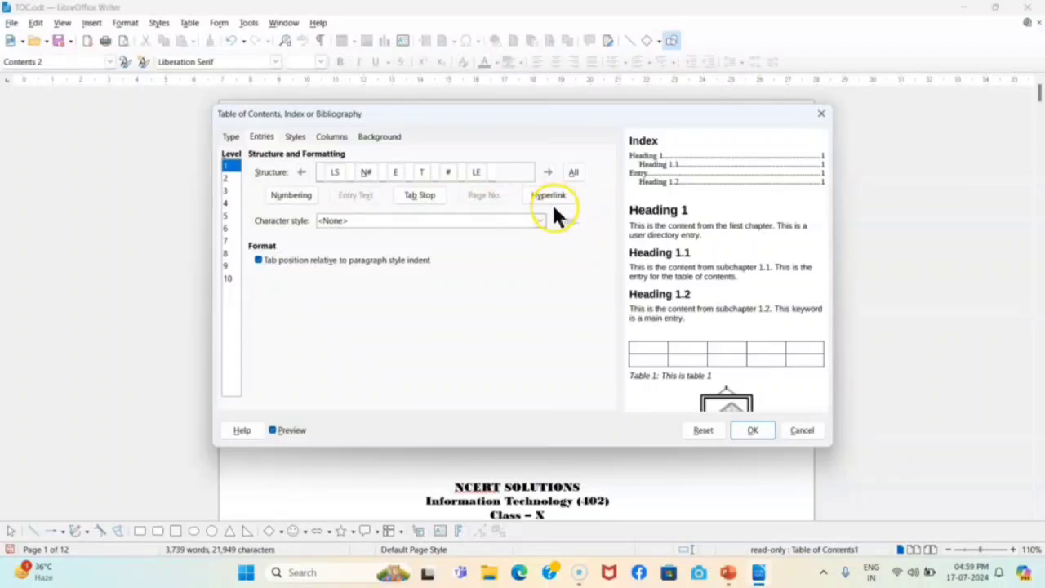
left_click(295, 137)
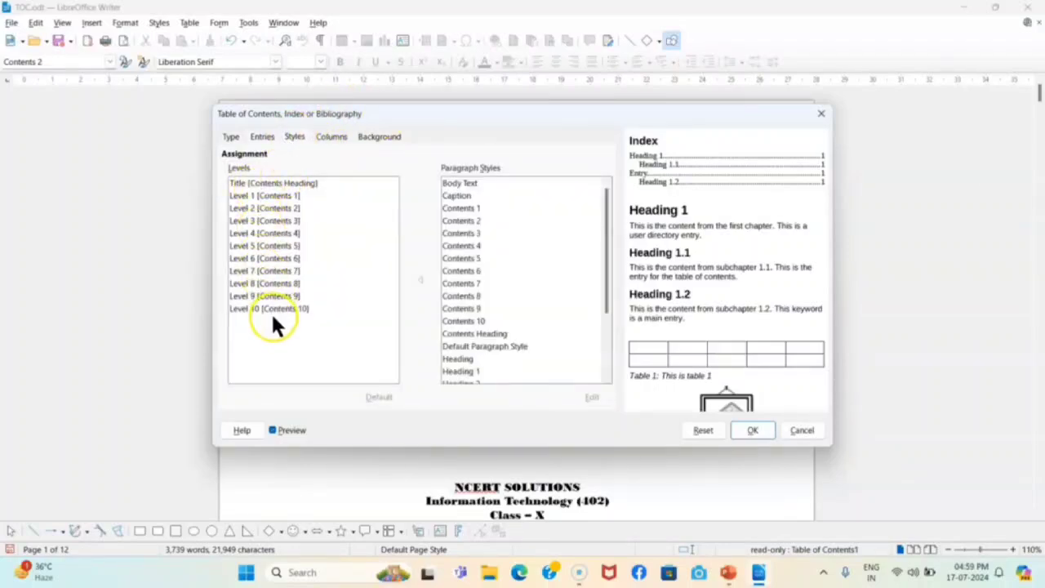
left_click(253, 196)
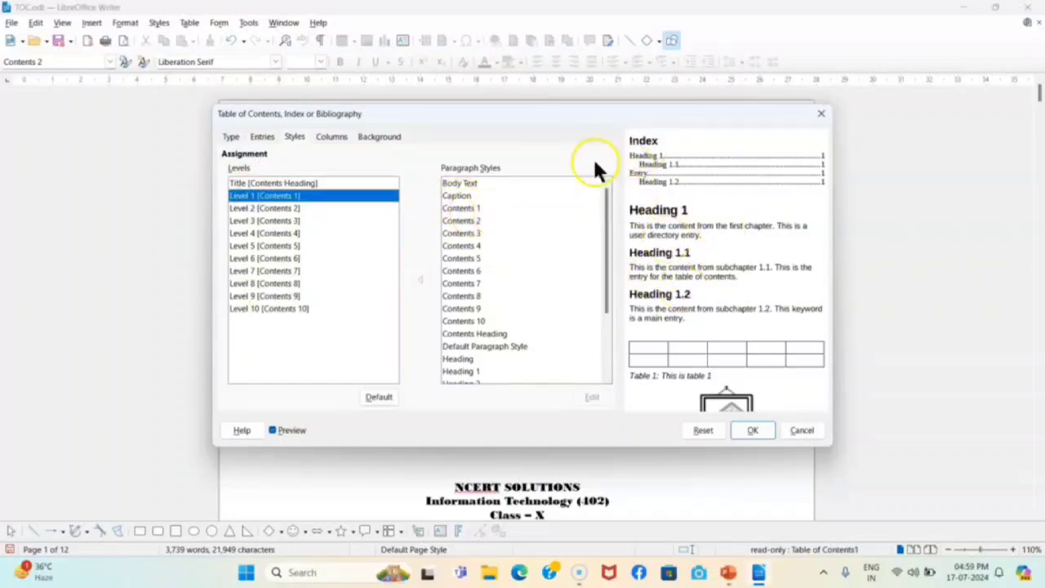
Set the Index to 2 columns with a solid Light Red 1 separator line
left_click(330, 136)
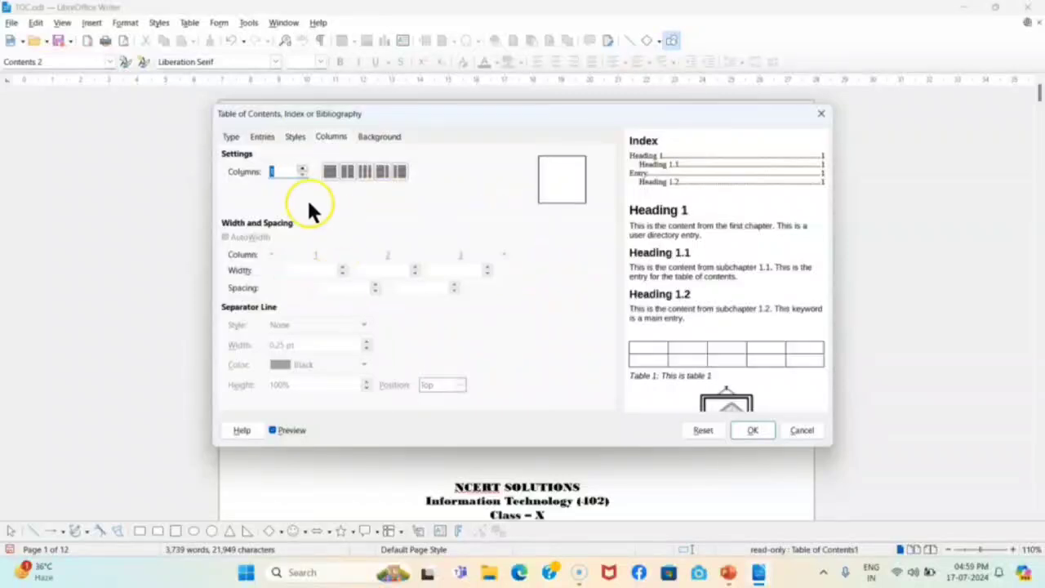
left_click(347, 172)
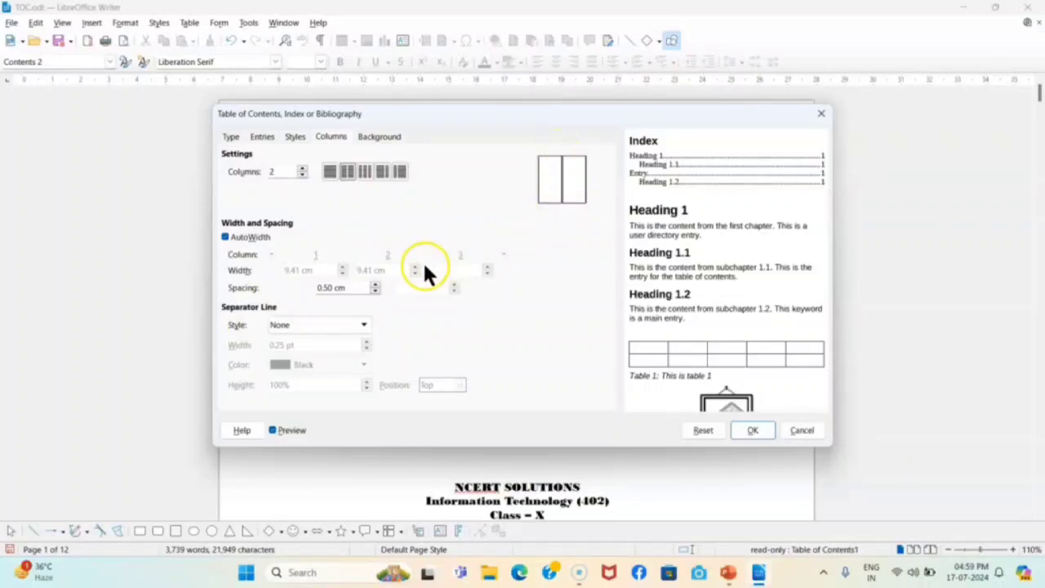
left_click(363, 324)
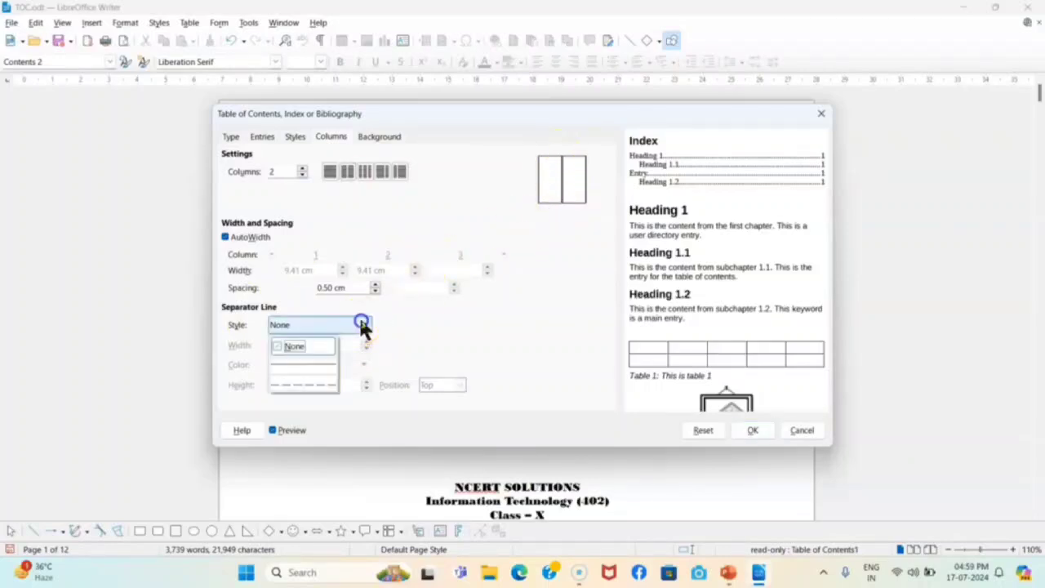
left_click(321, 369)
left_click(340, 362)
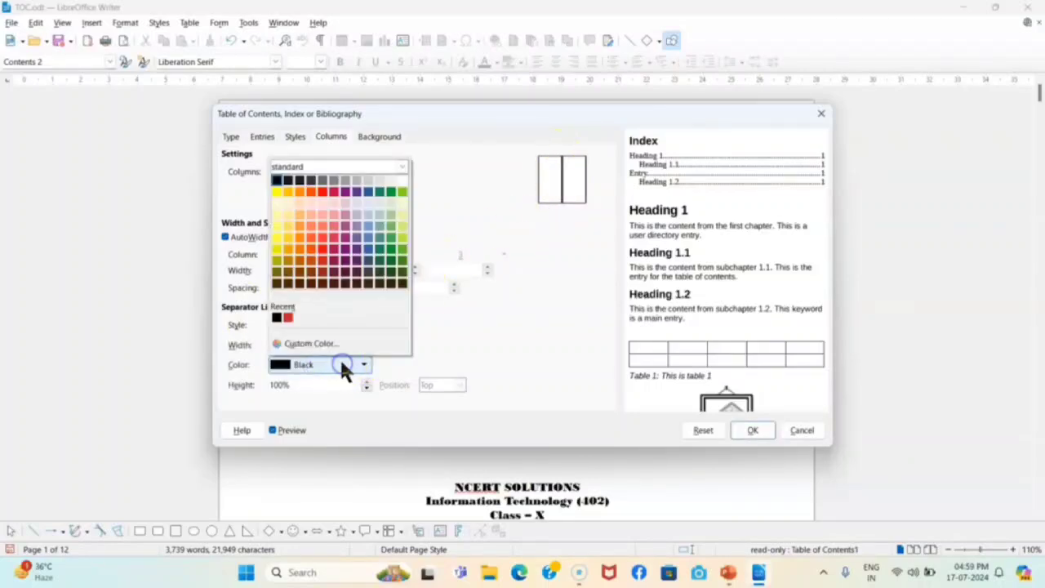
left_click(323, 248)
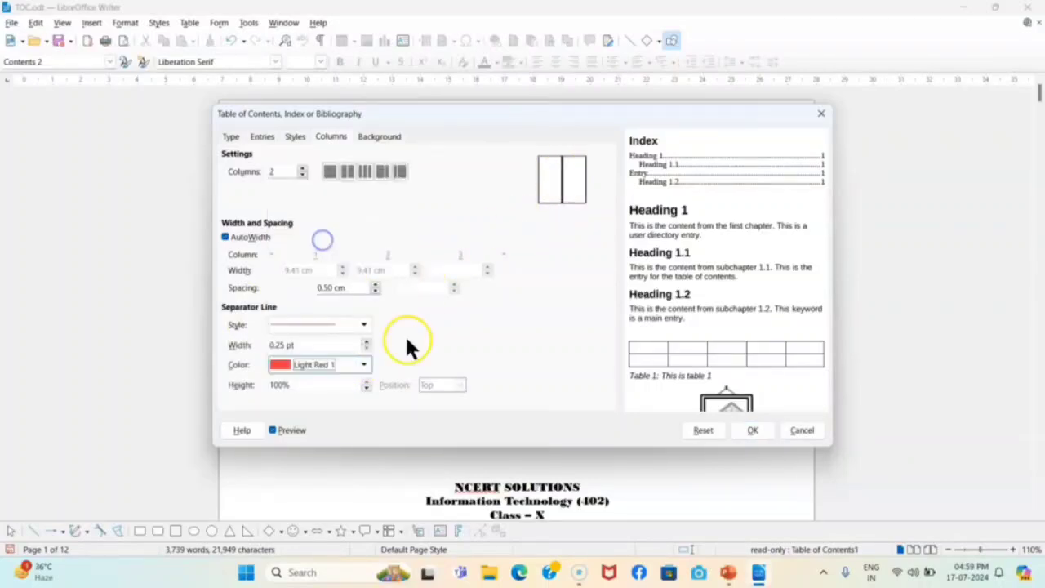
left_click(755, 433)
left_click(581, 343)
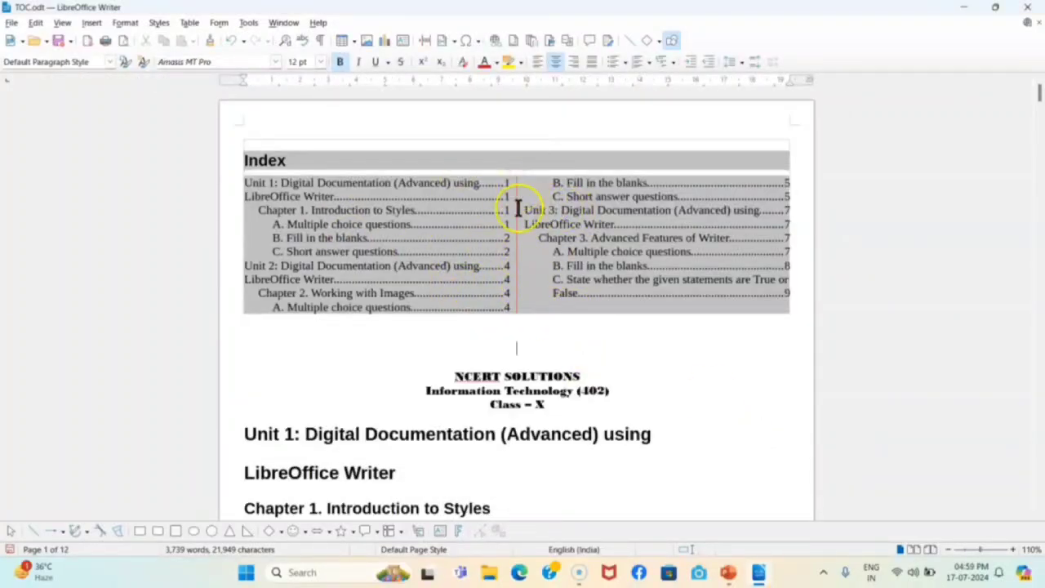
In Edit Index, set the Index to 1 column with a light yellow color background
right_click(445, 239)
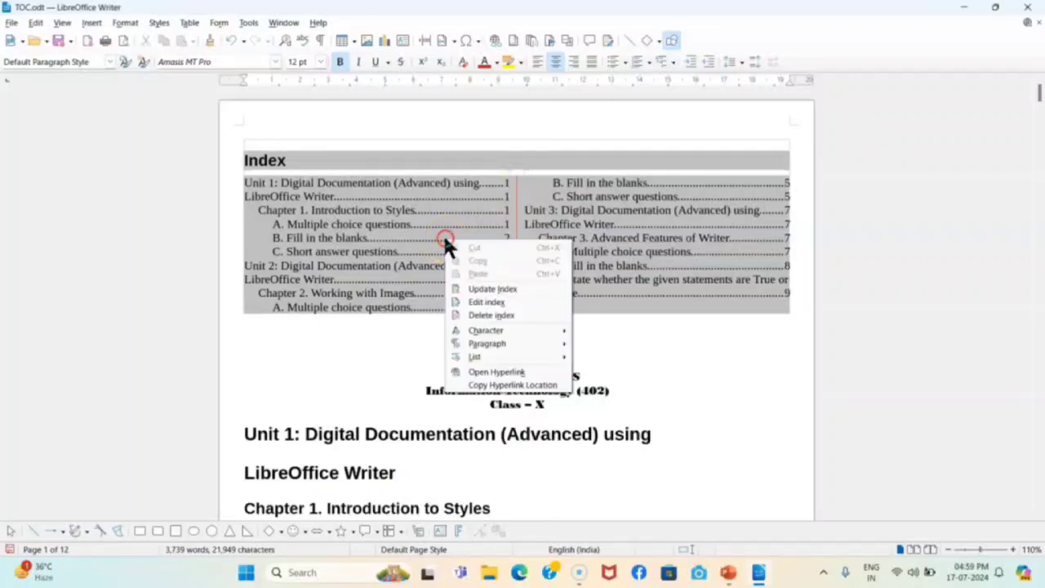
left_click(495, 302)
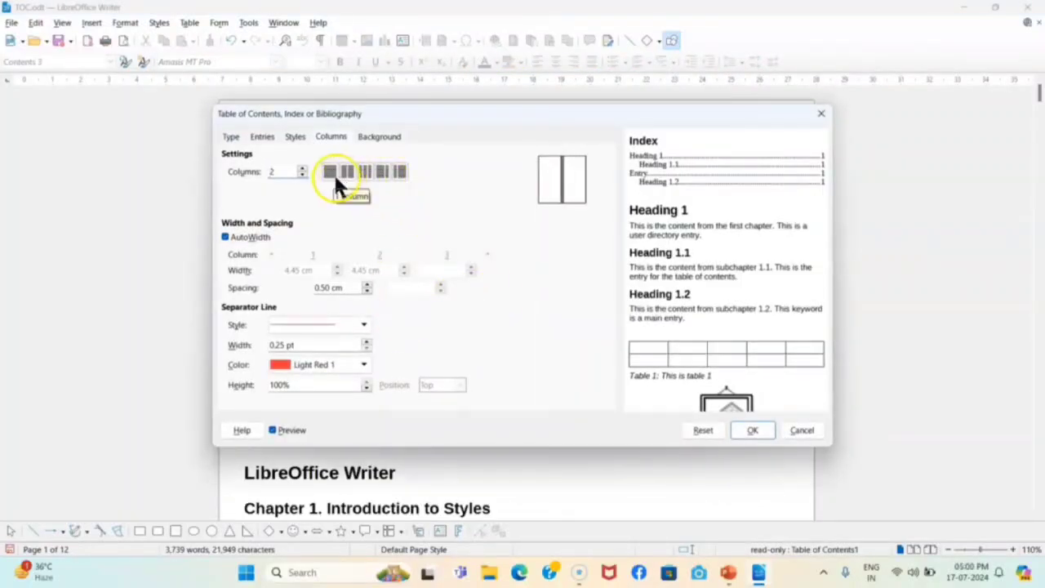
left_click(329, 172)
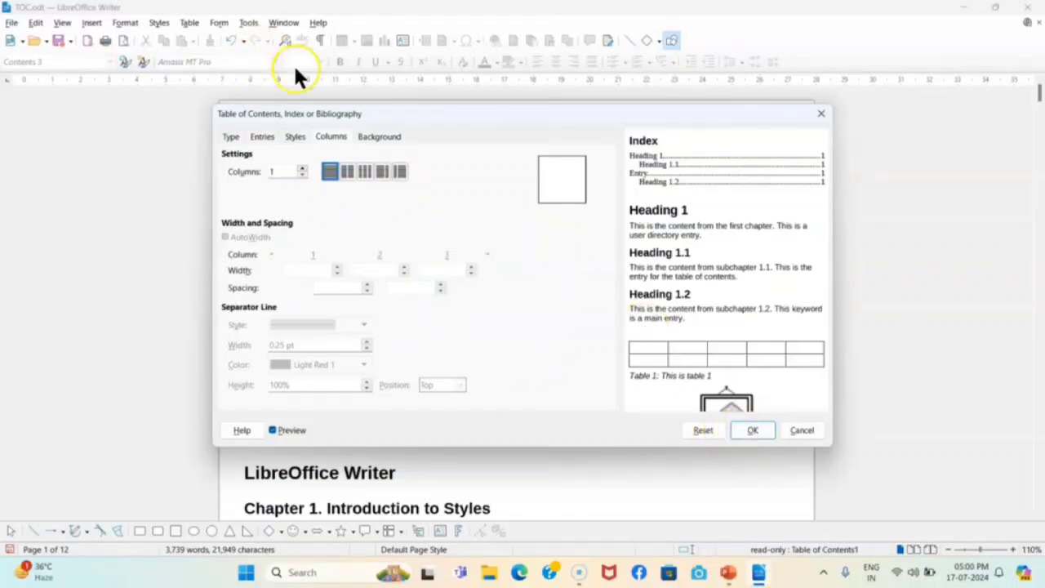
left_click(394, 137)
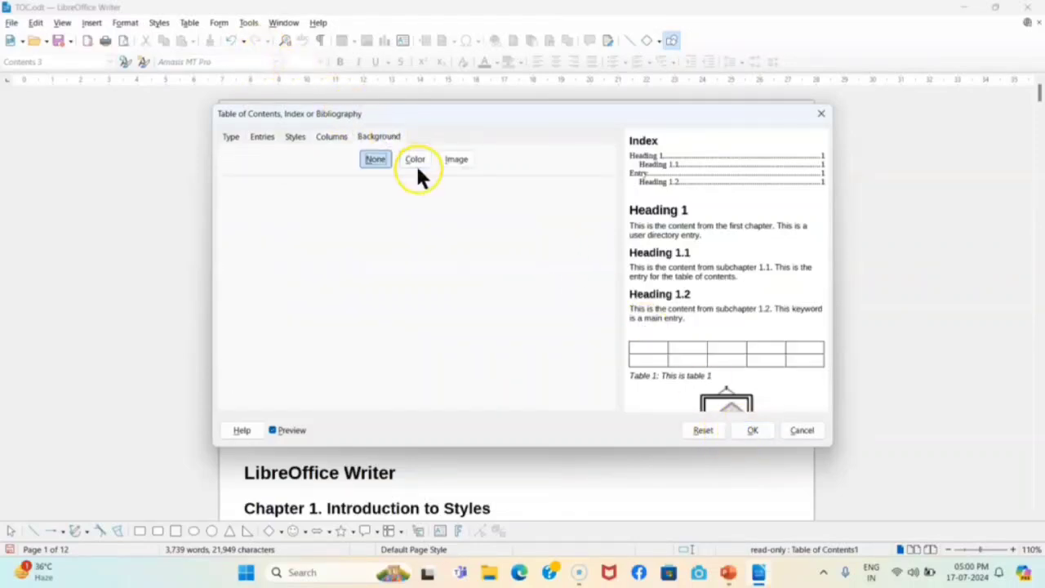
left_click(416, 160)
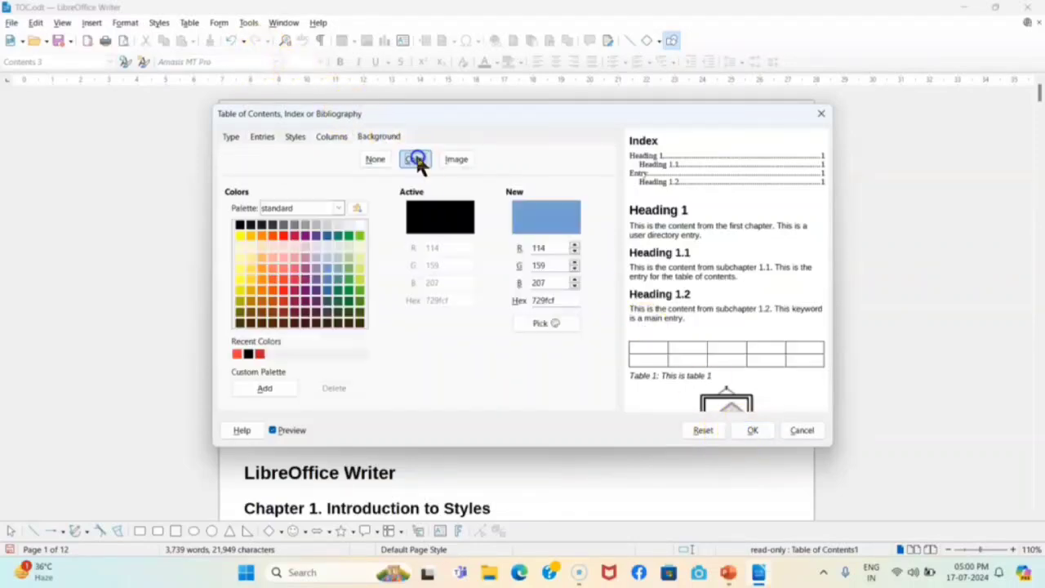
left_click(242, 267)
left_click(752, 430)
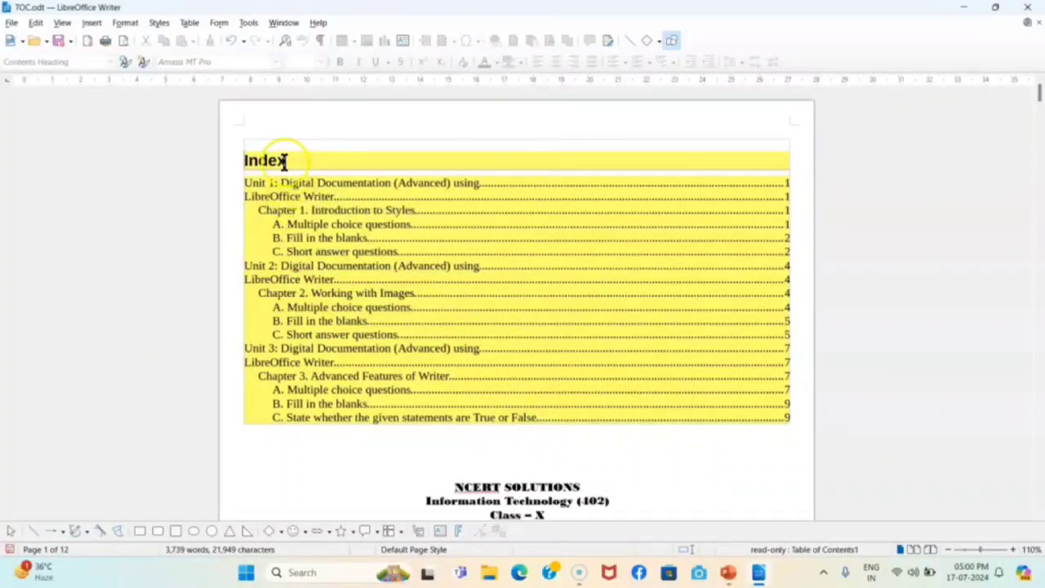
left_click(292, 272, "ctrl")
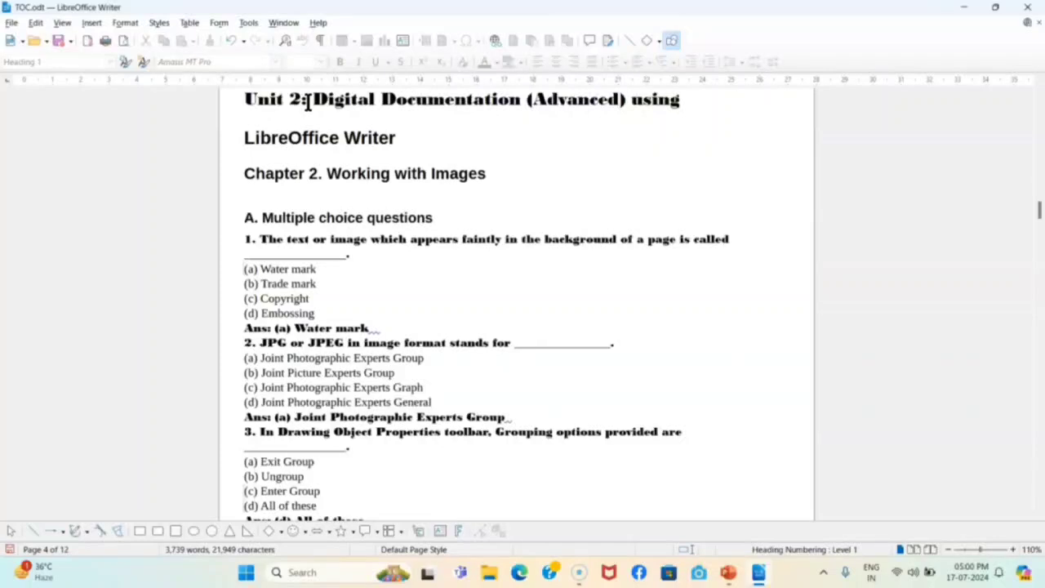
key("ctrl+Home")
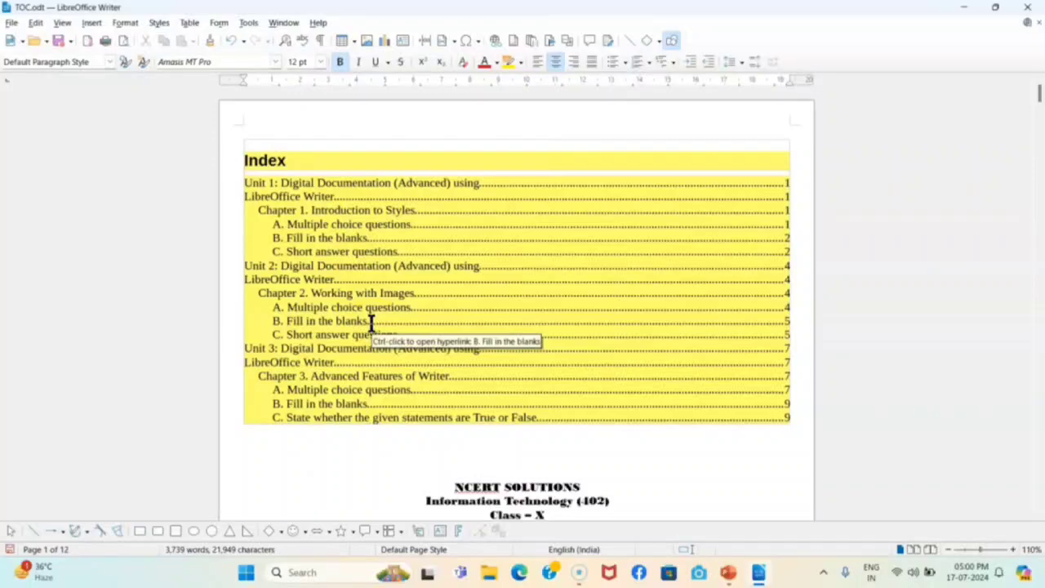
Switch to PowerPoint's slide 7, 'Creating a Table of Contents (ToC)'
left_click(729, 576)
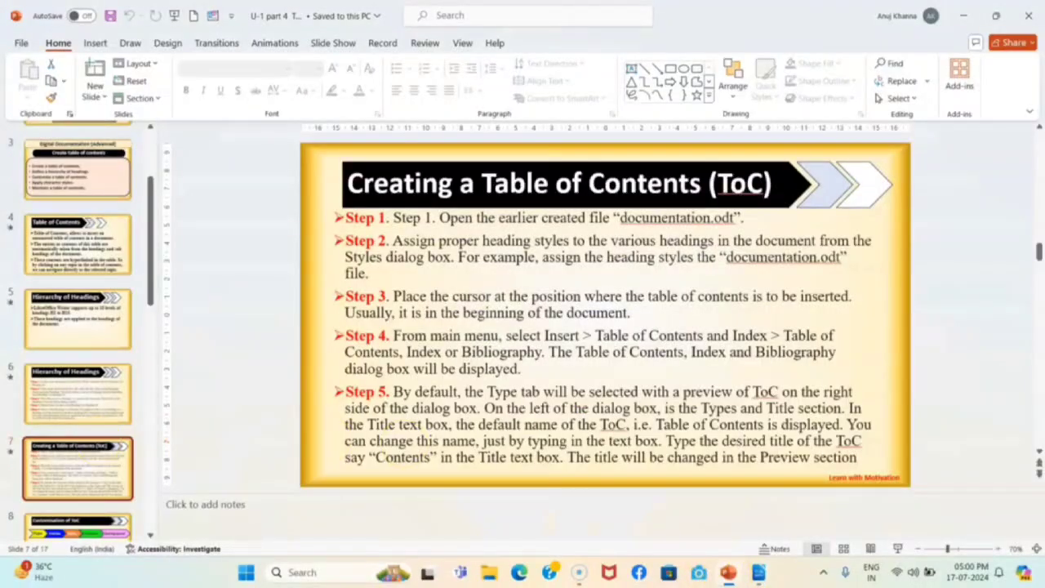